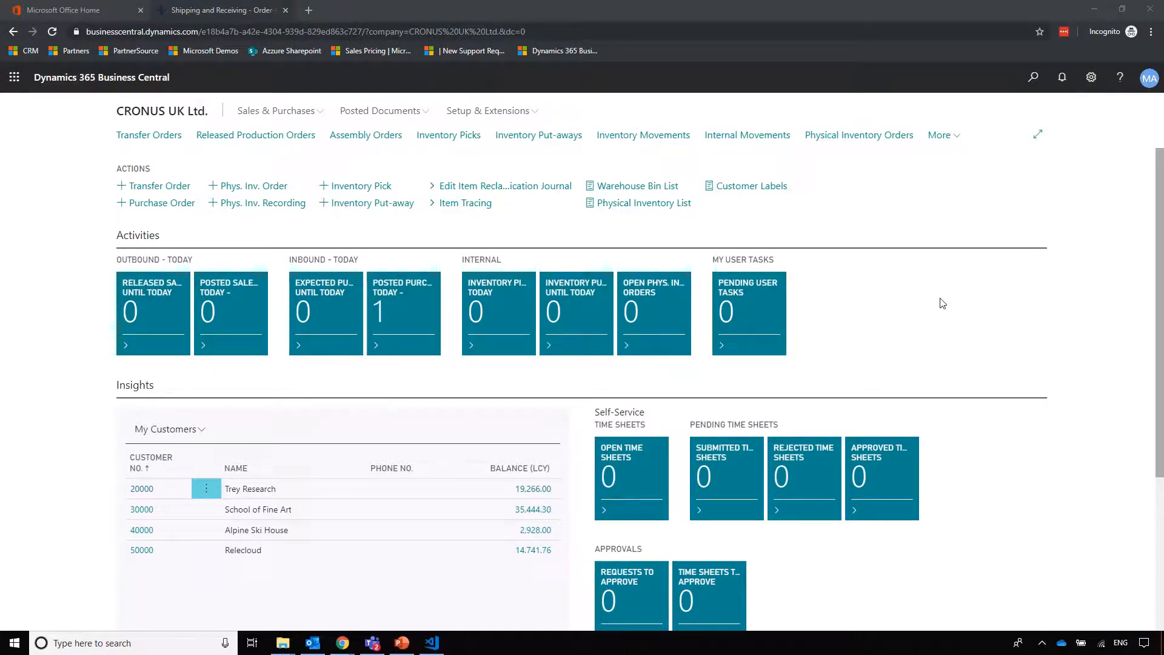
Find the Locations list and open the location card for HUB, the Main Hub.
click(1033, 77)
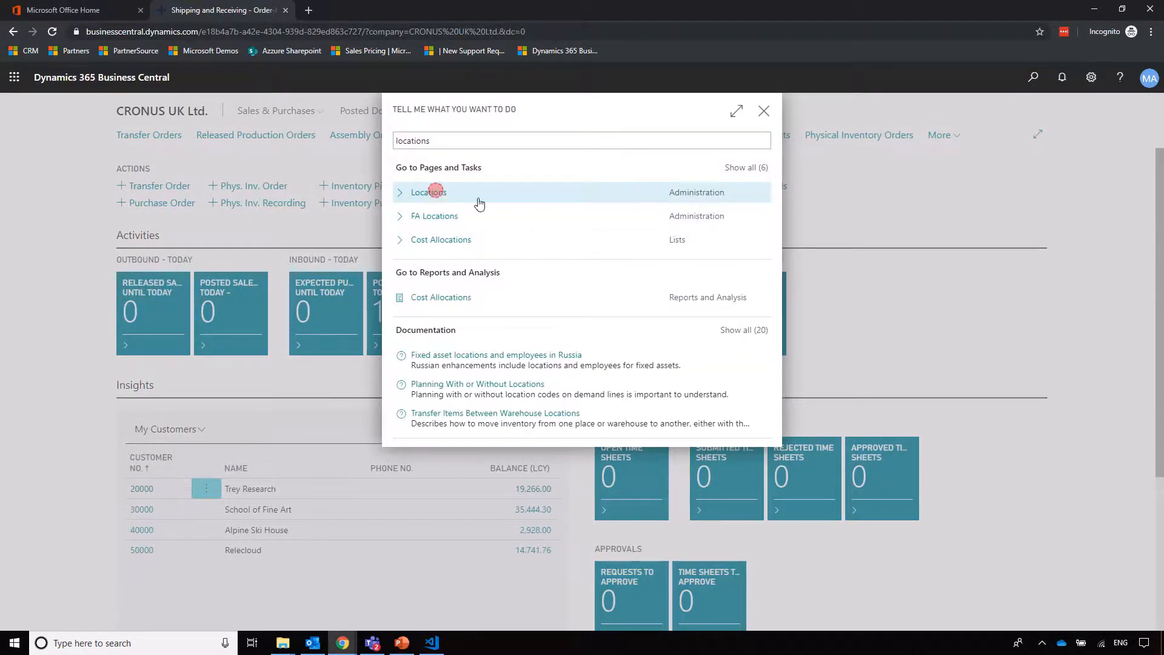
click(434, 188)
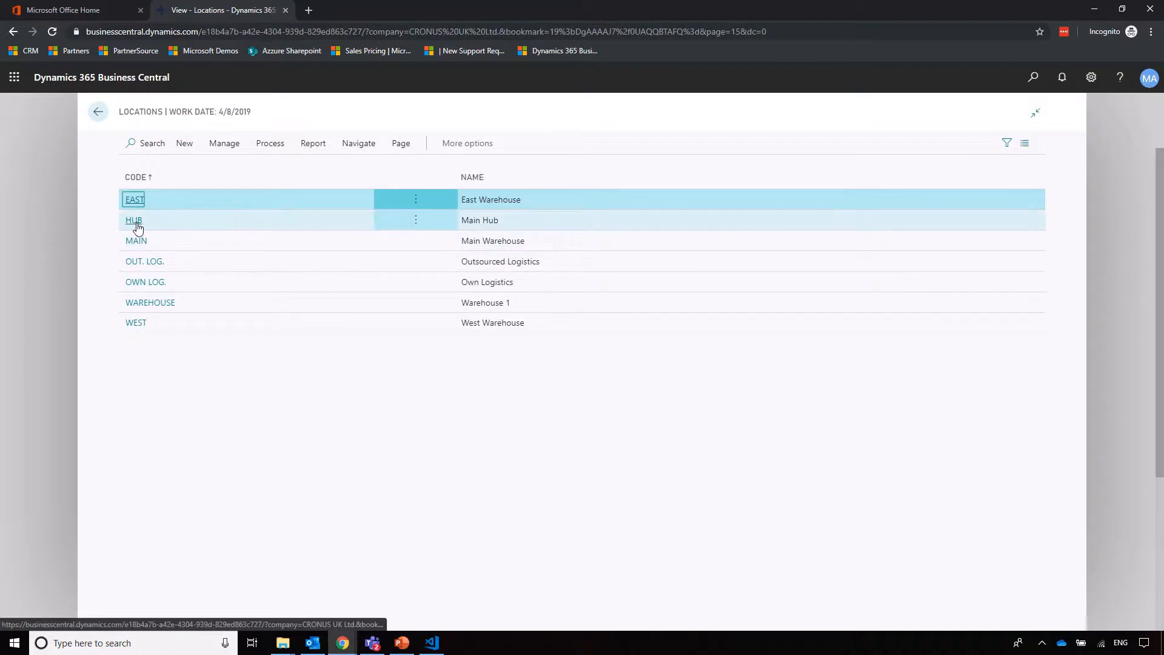
click(135, 222)
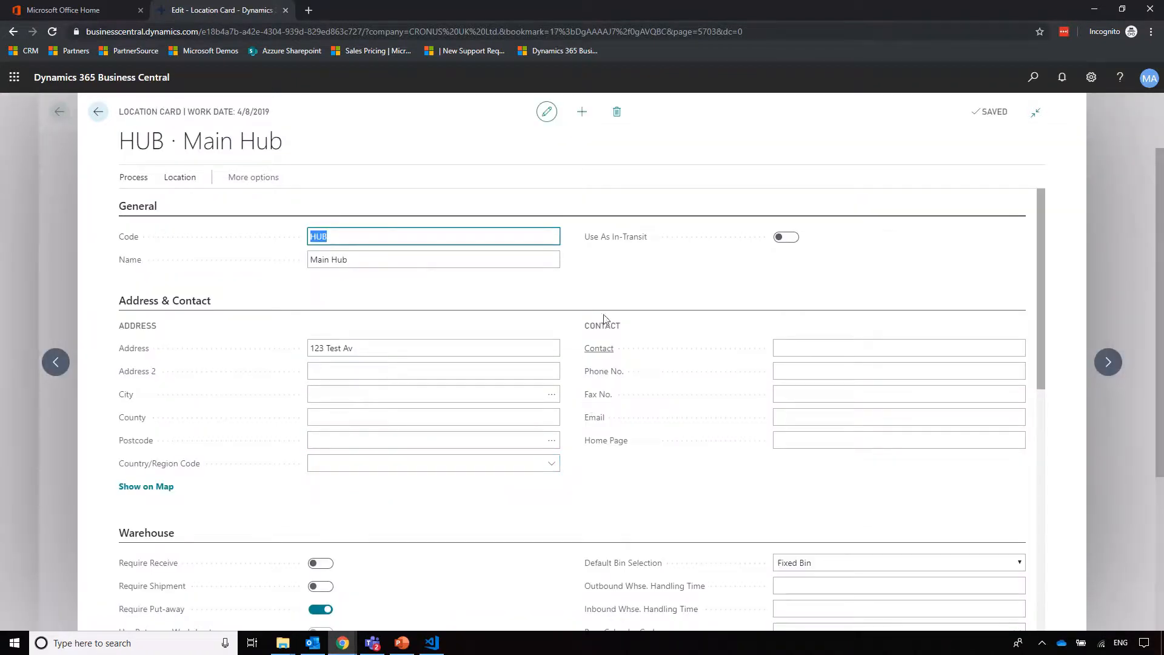
Examine the Warehouse, Bins and Bin Policies settings on the HUB location card, then return to the home page.
scroll(652, 379, down, 1)
scroll(649, 379, down, 4)
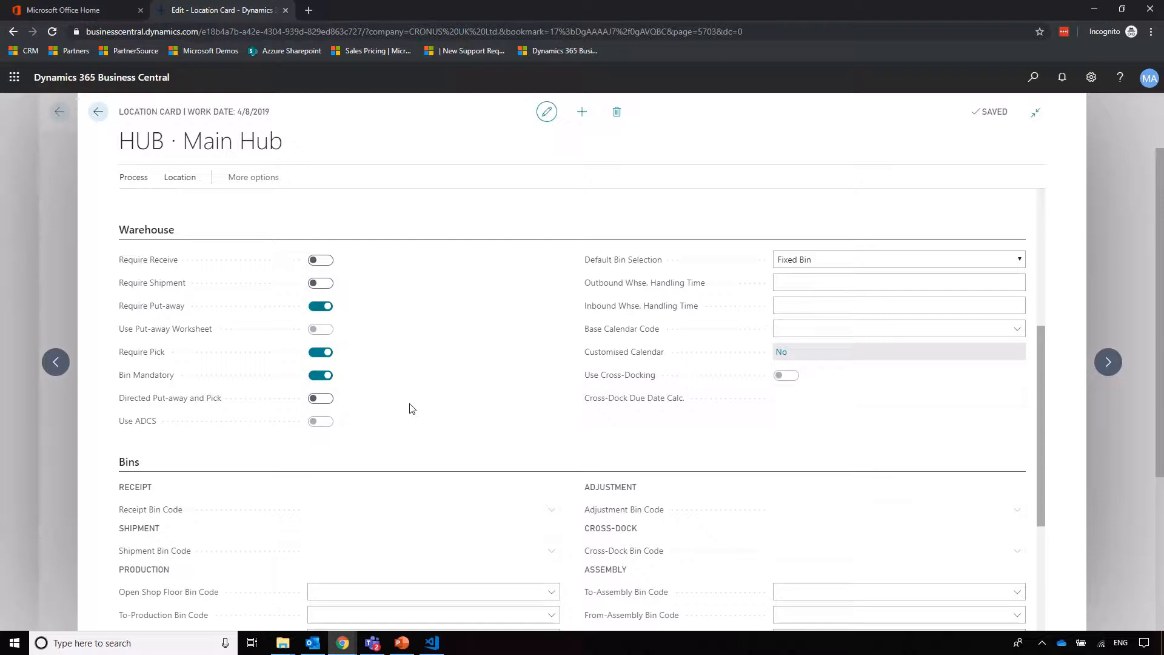
scroll(410, 408, down, 1)
scroll(467, 362, down, 2)
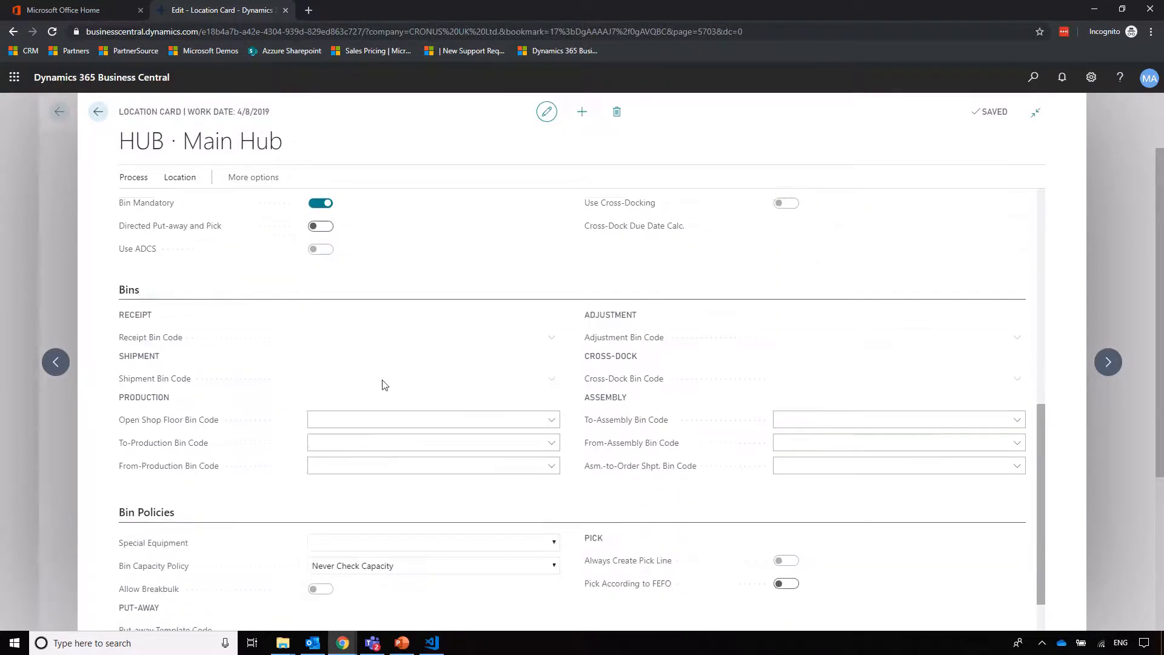
scroll(593, 469, down, 1)
scroll(592, 470, up, 3)
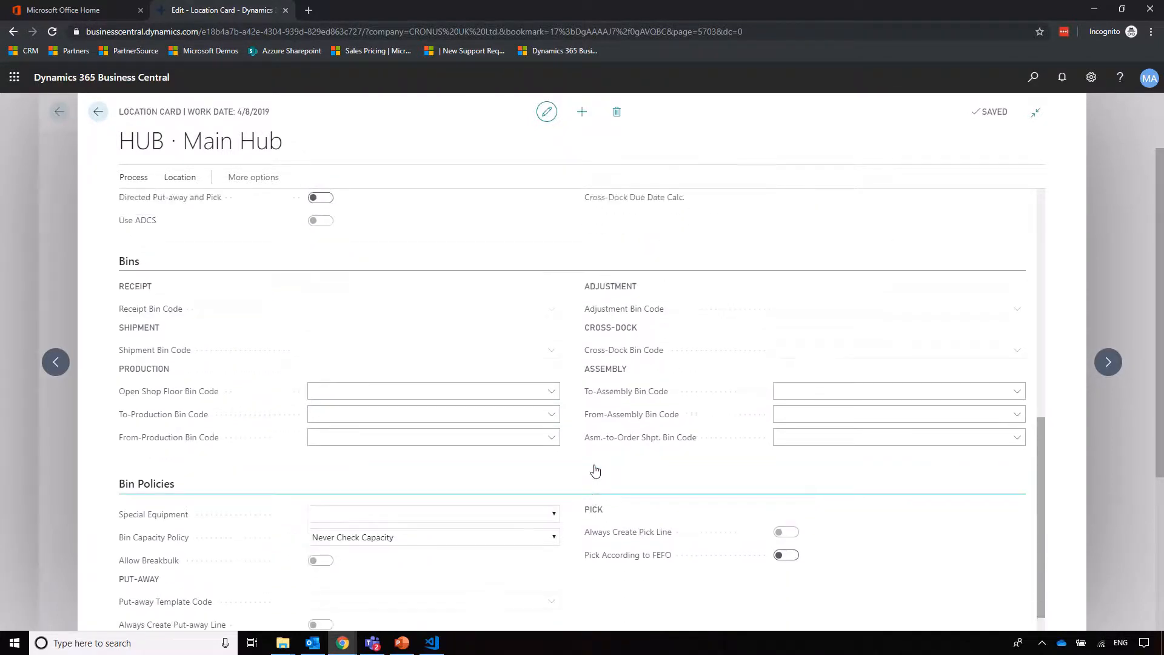
scroll(577, 460, up, 1)
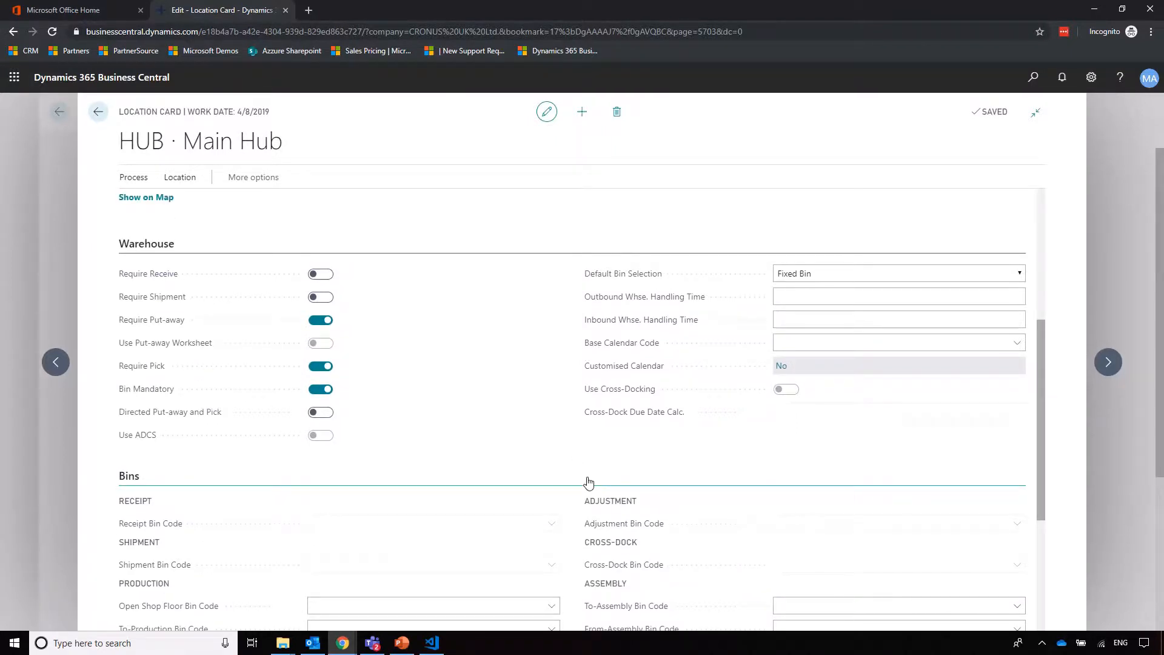
scroll(591, 479, up, 5)
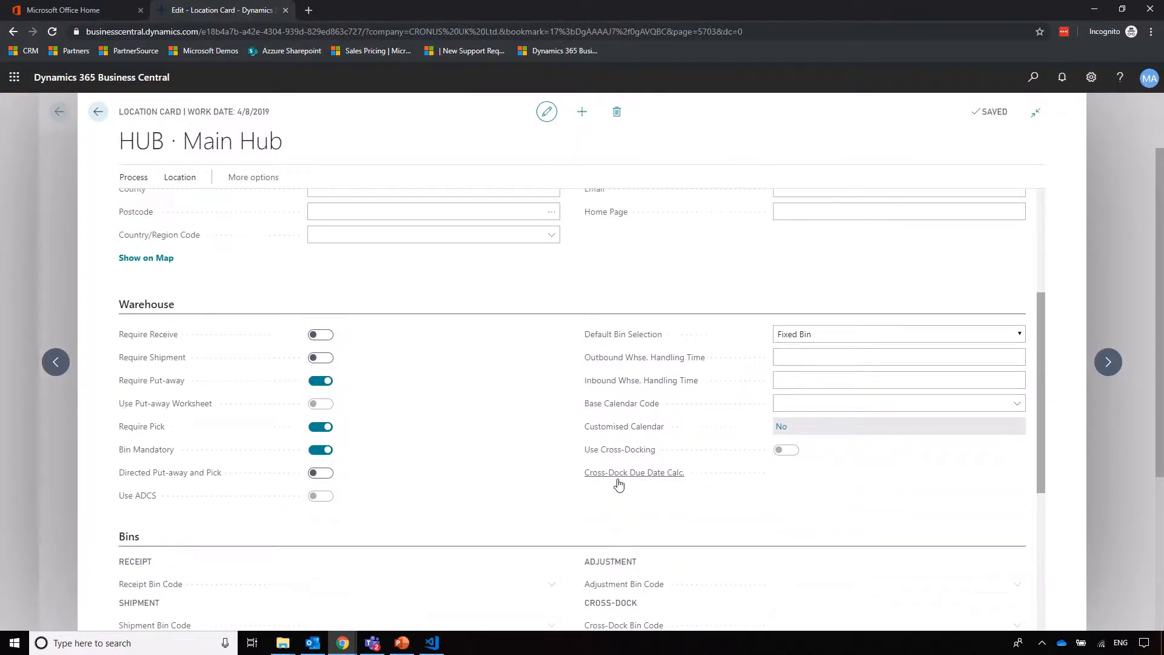
scroll(614, 476, up, 1)
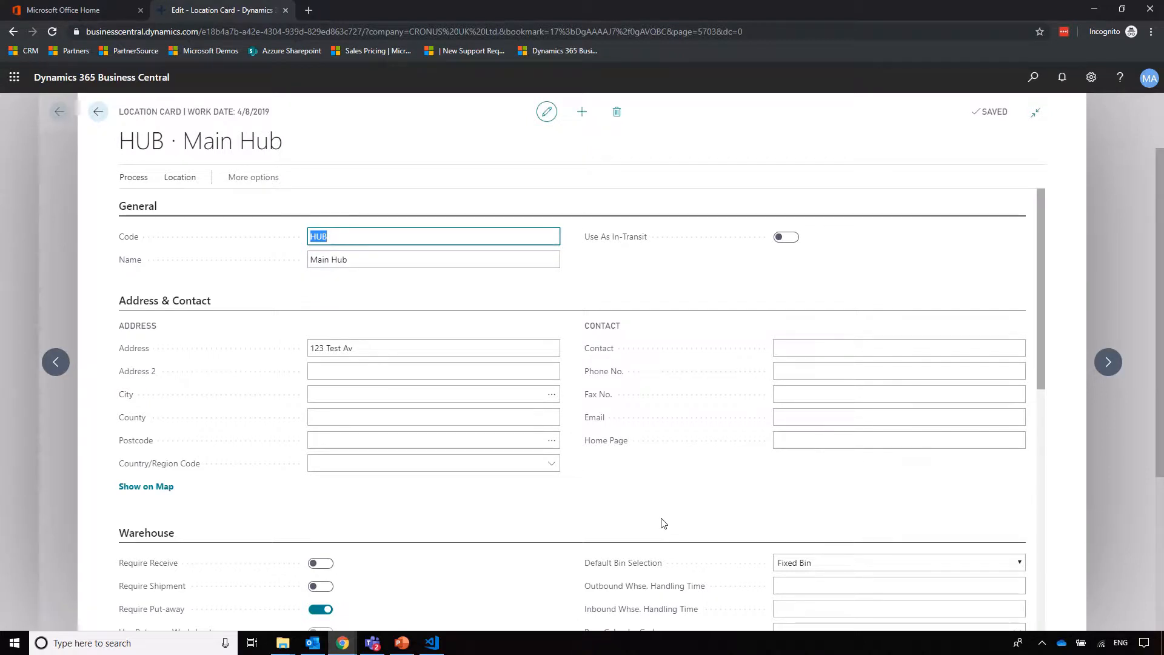
key(Escape)
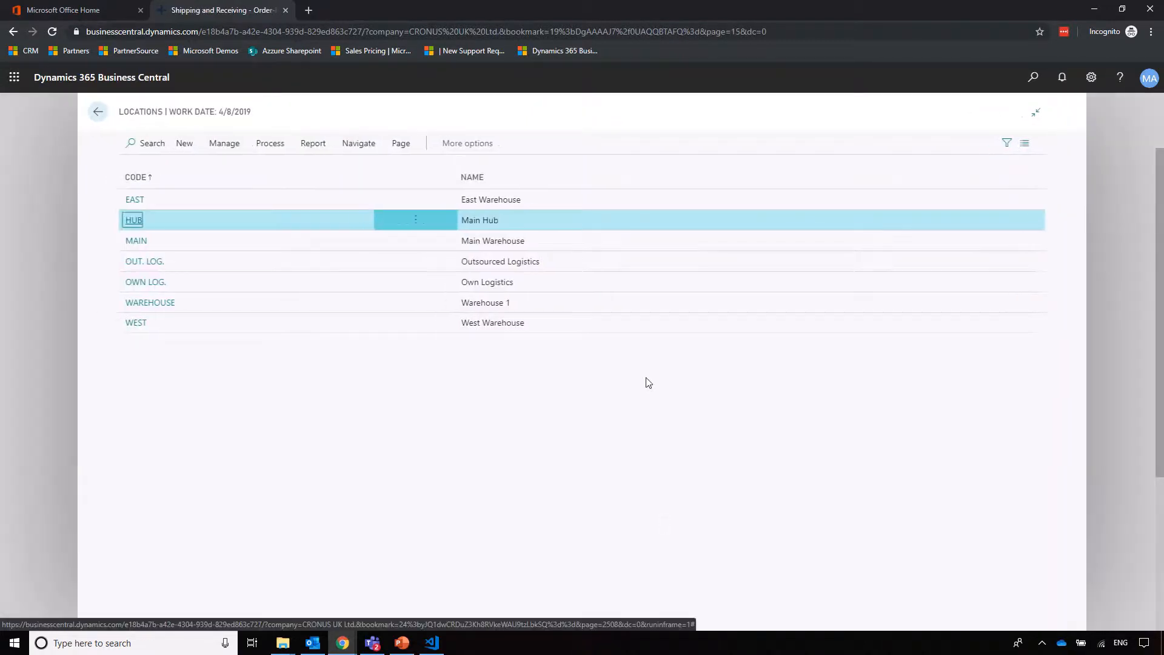
key(Escape)
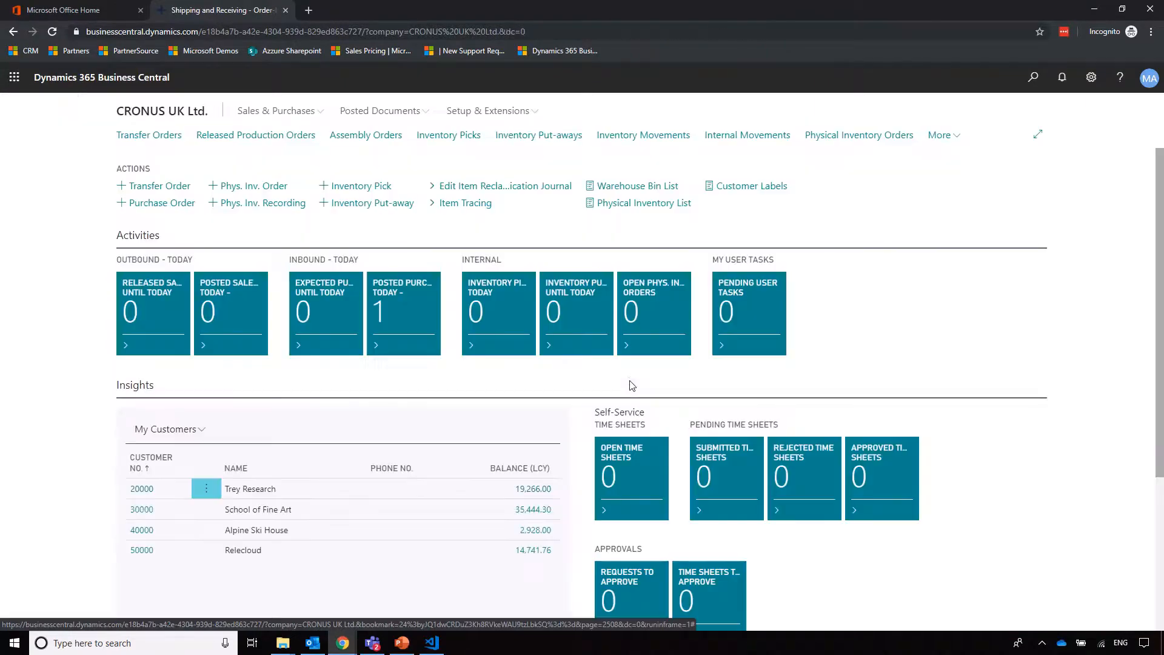
Release the Fabrikam, Inc. purchase order for location HUB and return to the home page.
click(306, 113)
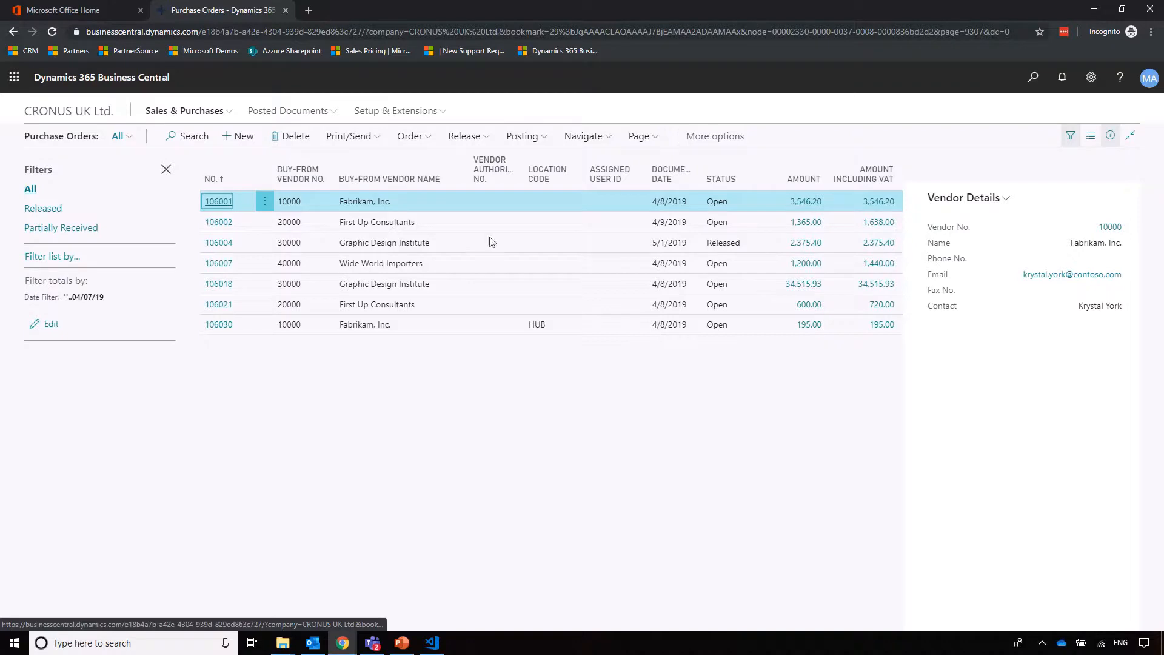
click(247, 324)
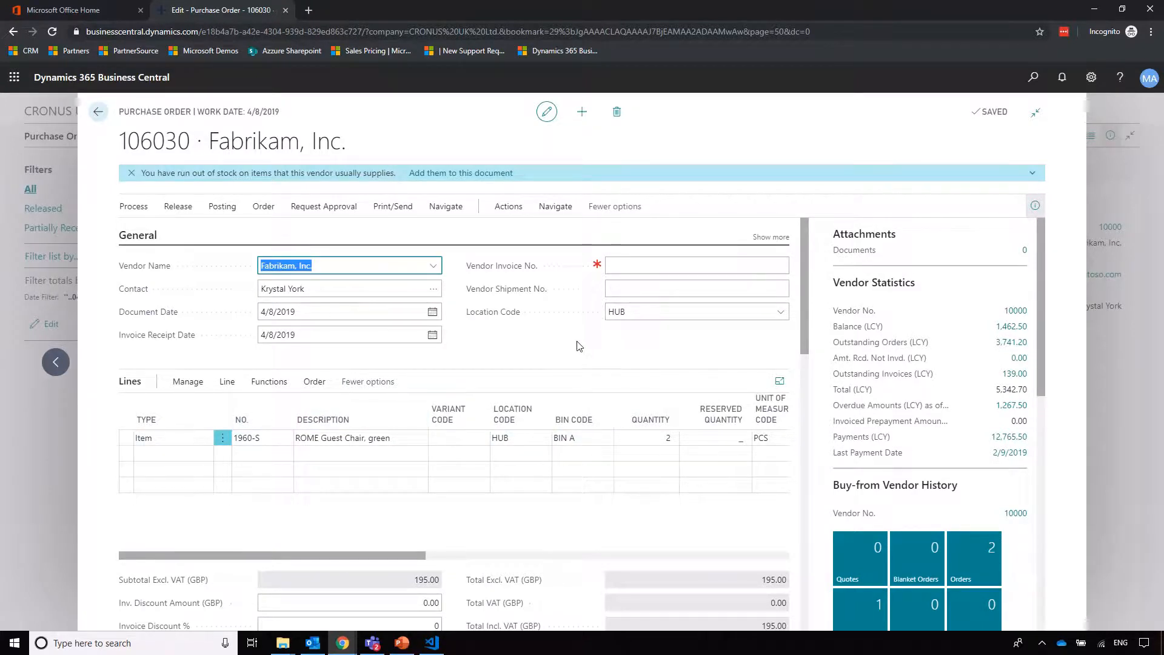
click(178, 206)
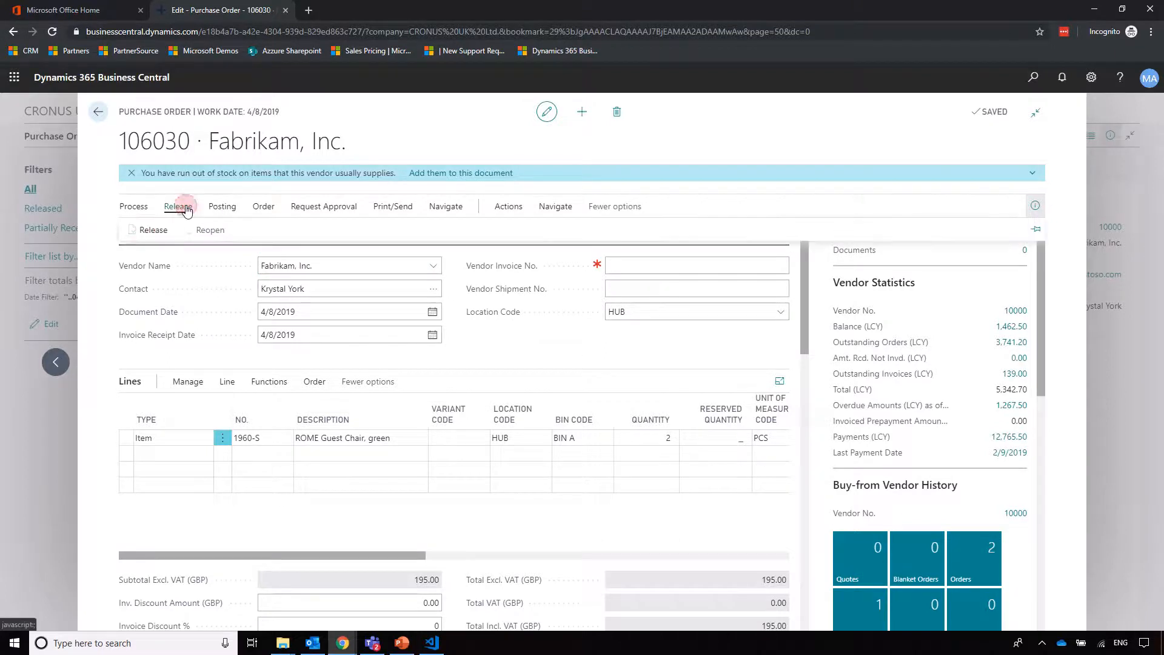
click(155, 231)
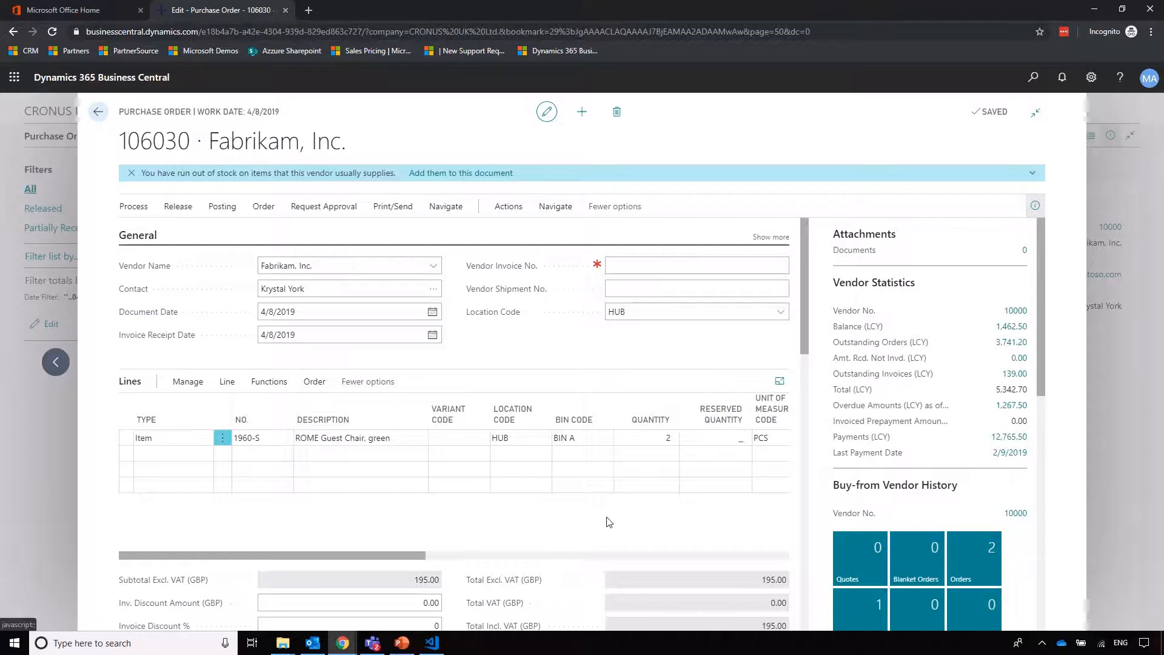
click(392, 207)
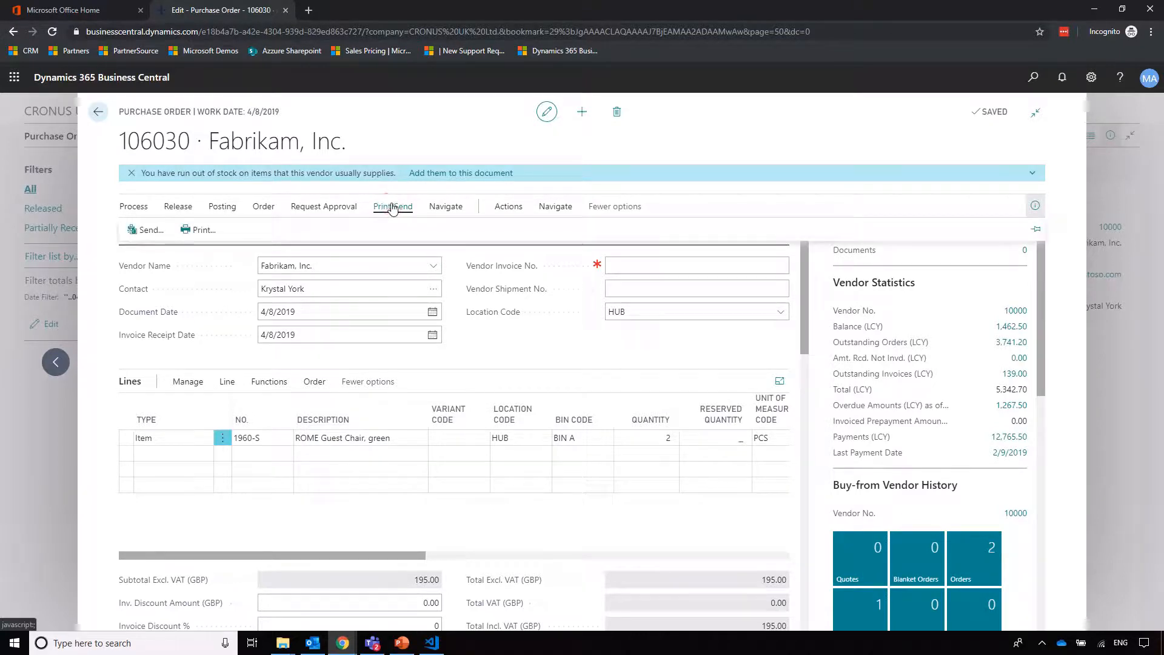
click(499, 520)
key(Escape)
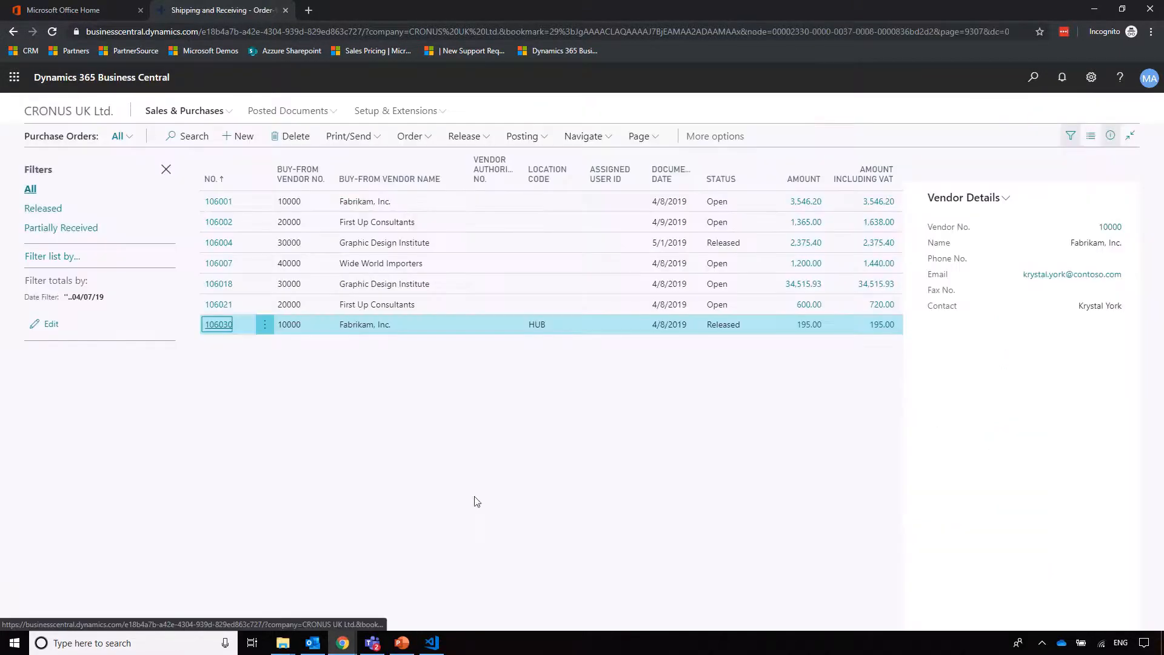
key(Escape)
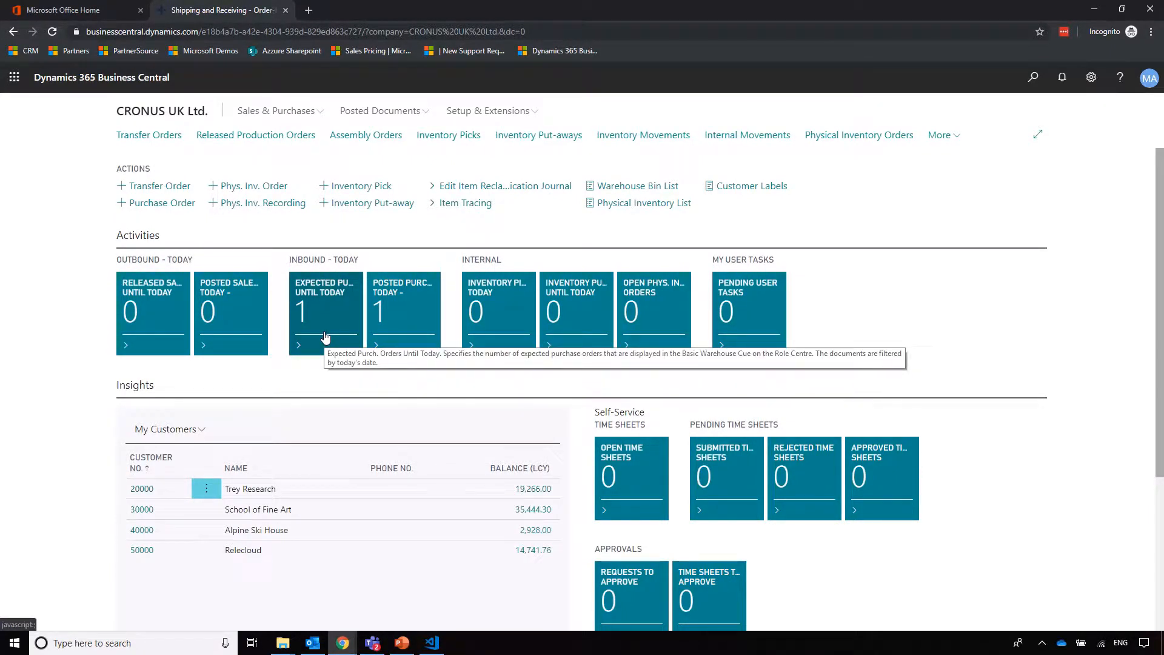
Create an inventory put-away from the released Fabrikam, Inc. purchase order for HUB with Create Invt. Put-Away enabled, and close the order.
click(292, 112)
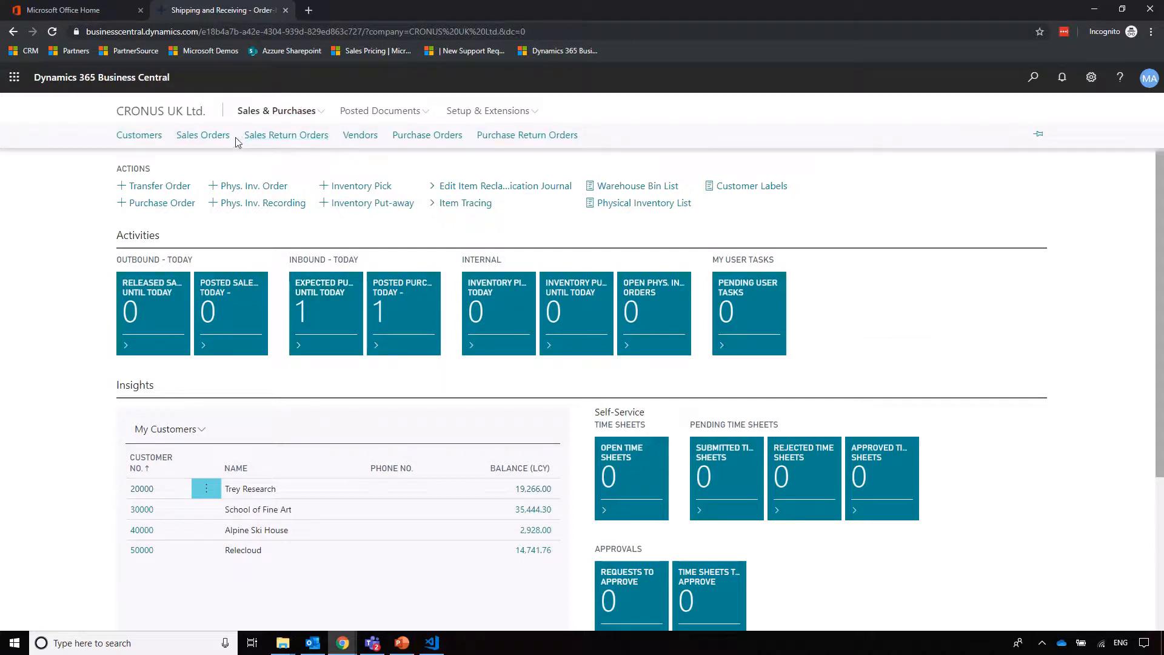
click(427, 135)
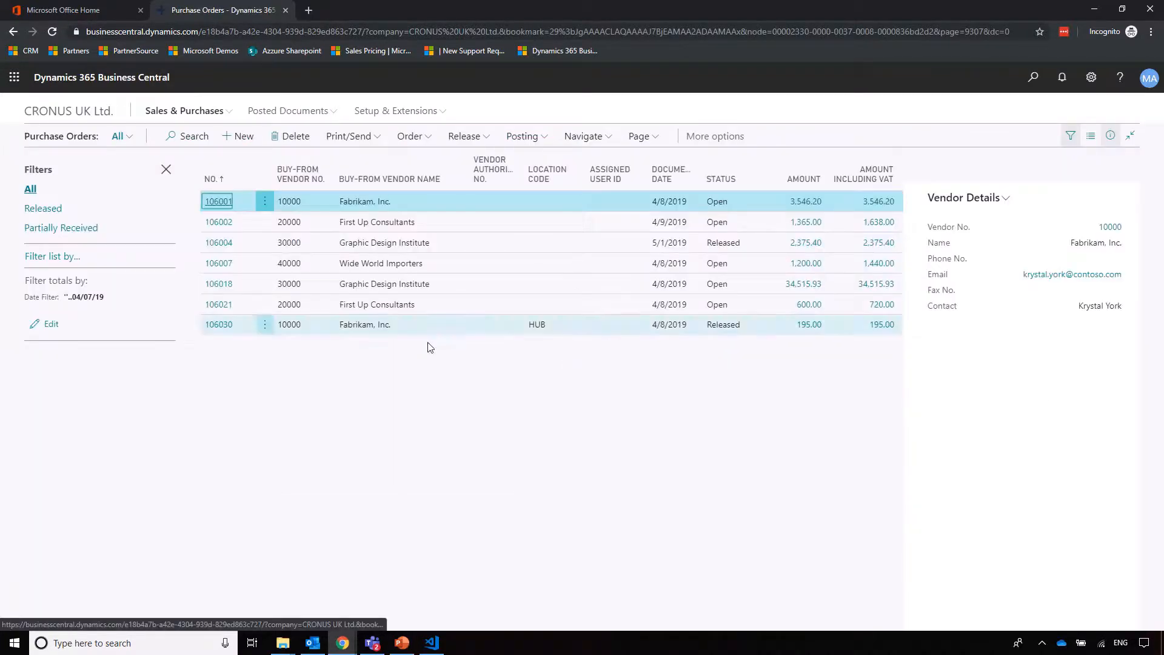
click(237, 328)
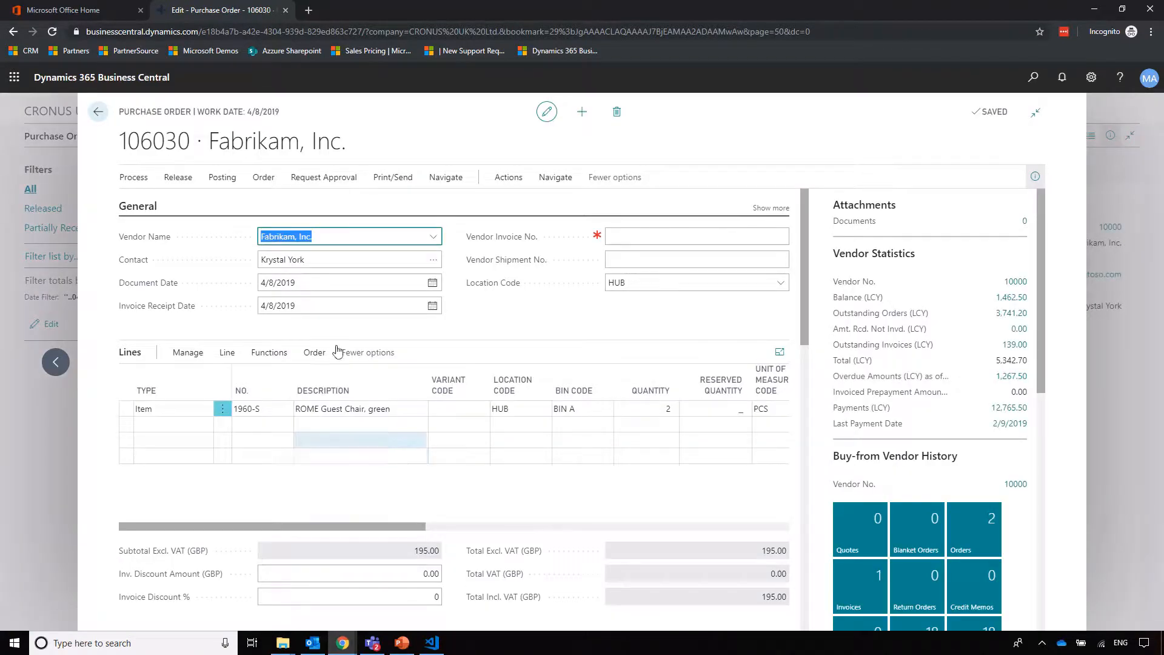
click(134, 177)
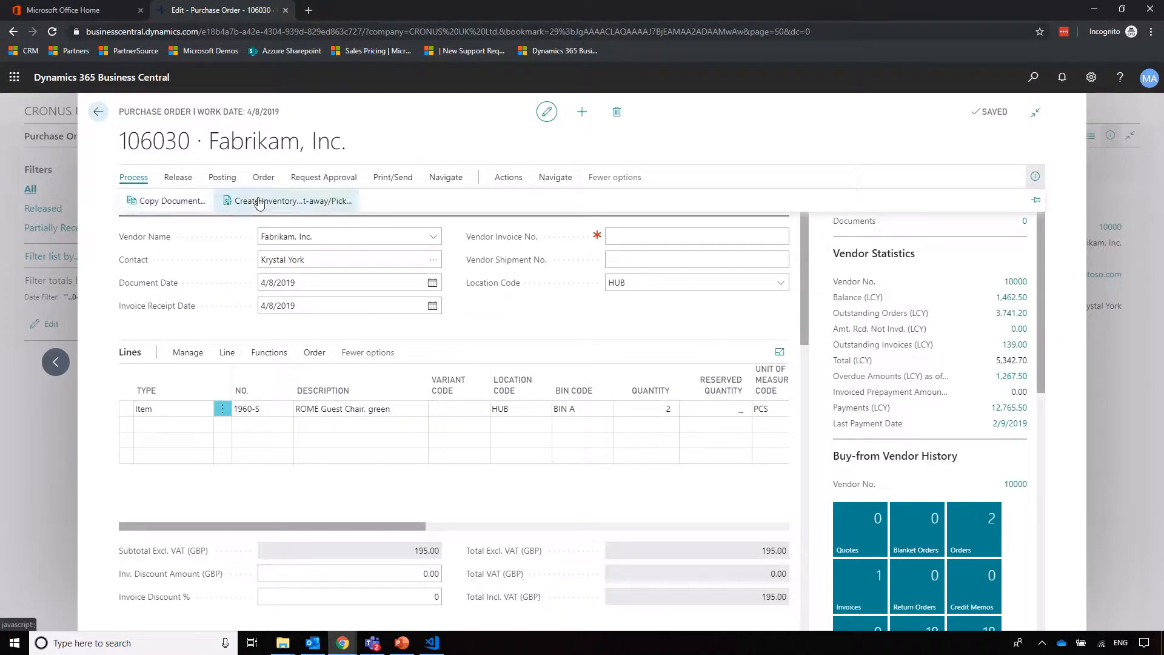
click(259, 202)
click(578, 270)
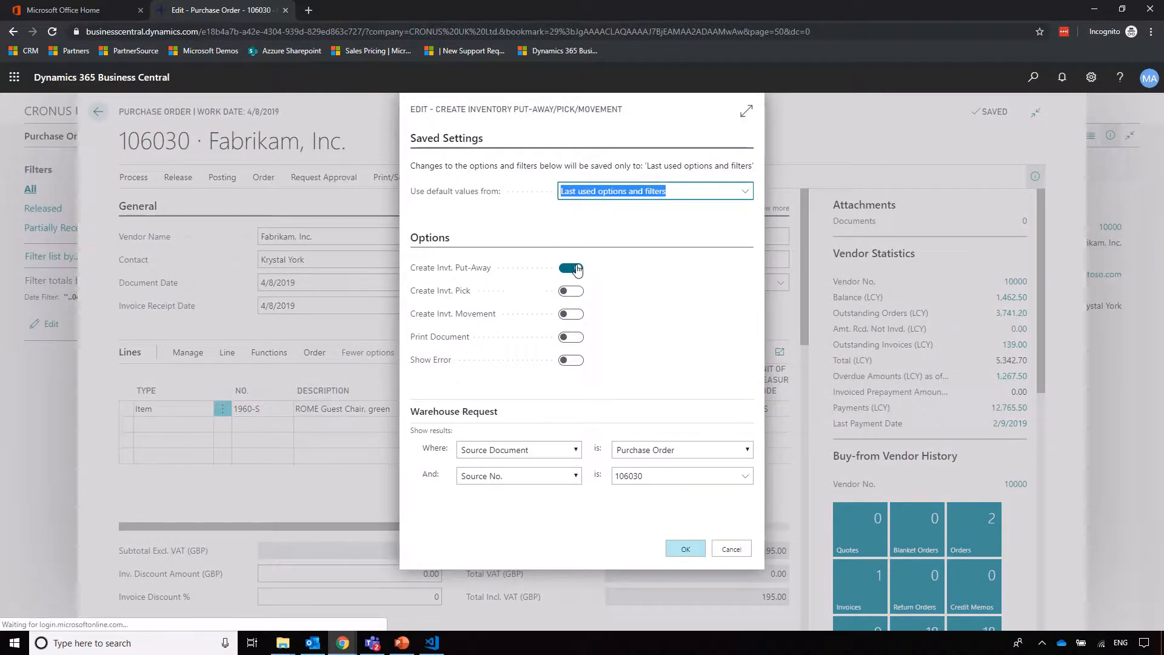
click(676, 550)
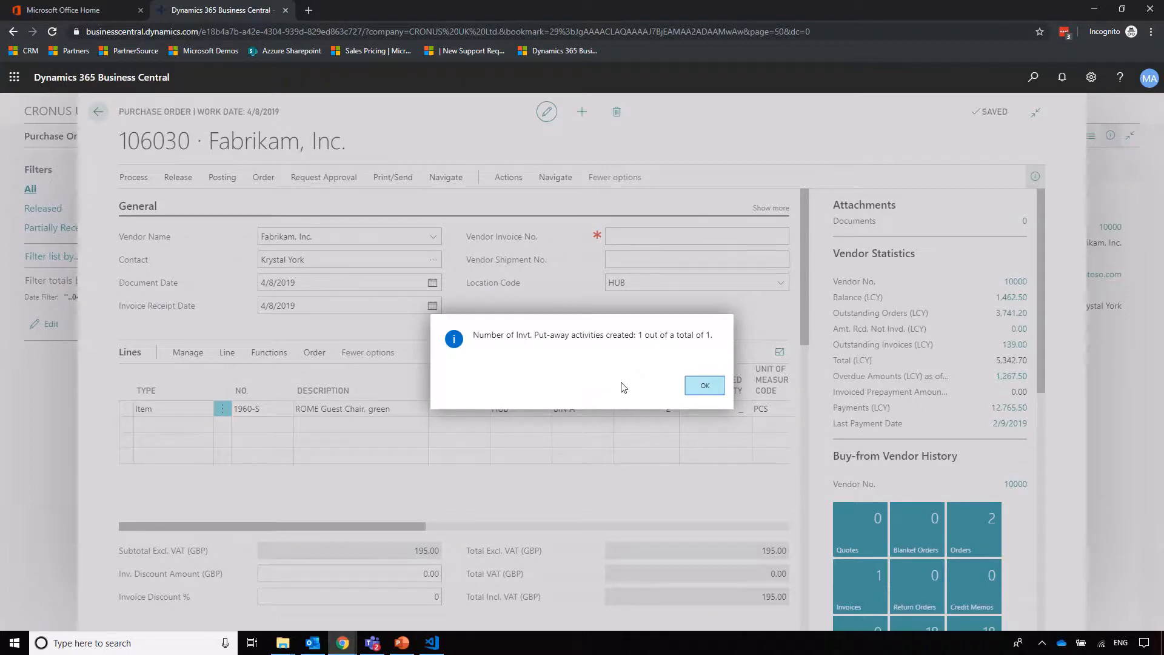
click(705, 385)
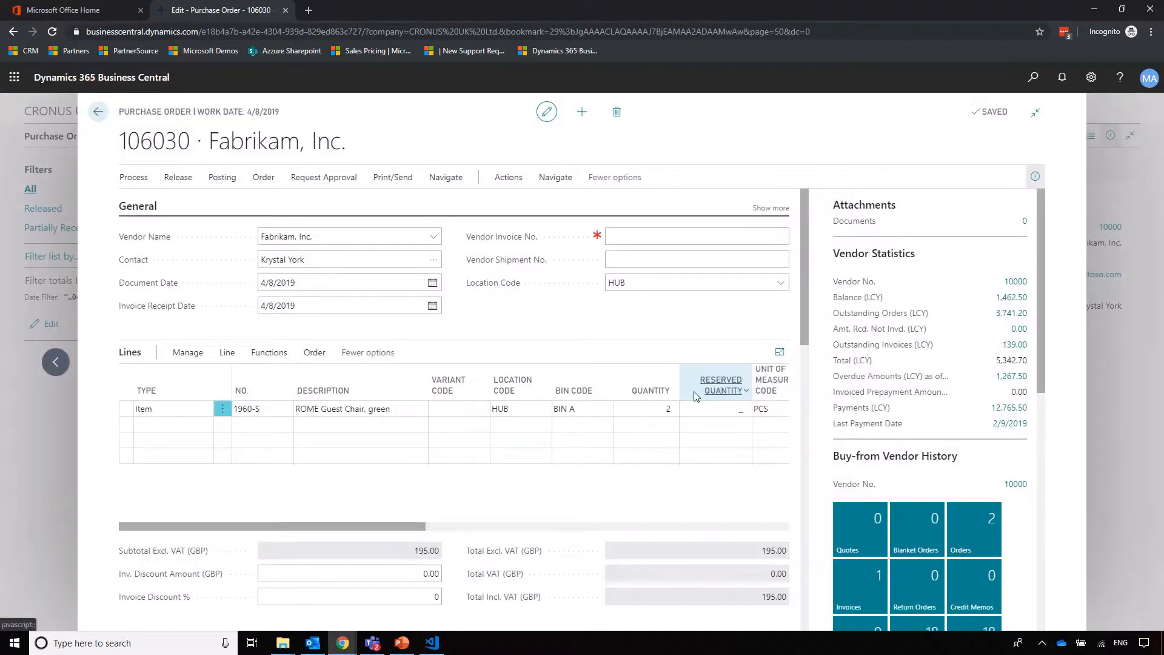
key(Escape)
key(Escape)
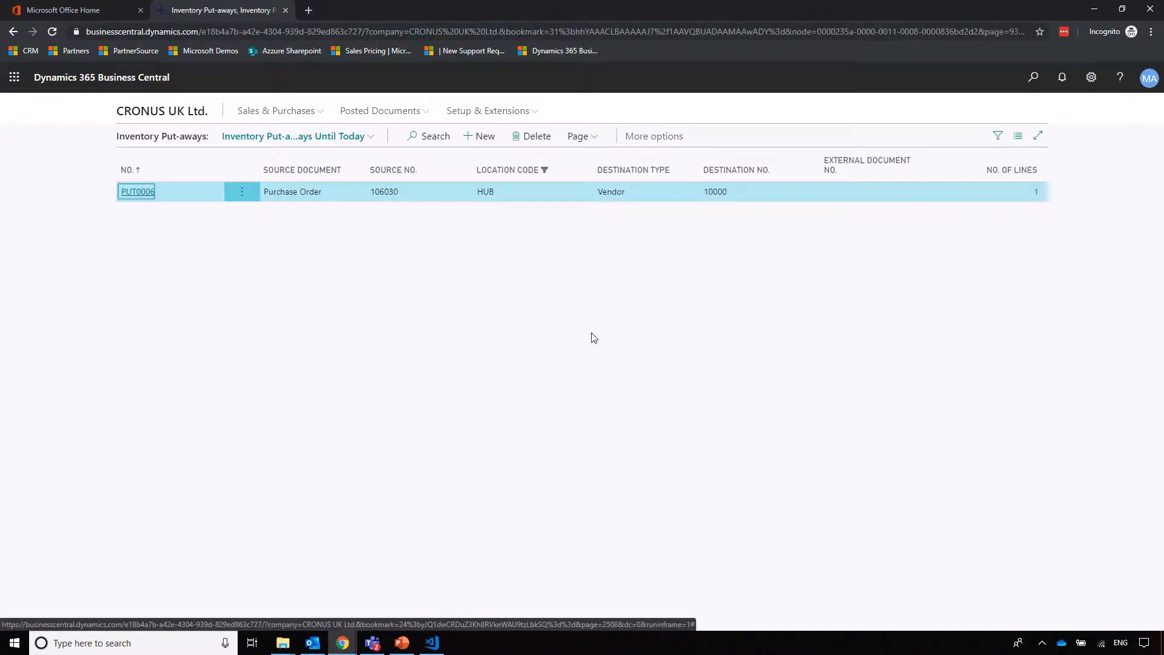
Open the HUB inventory put-away and set Qty. to Handle to 2 for the ROME Guest Chair, green line.
click(135, 192)
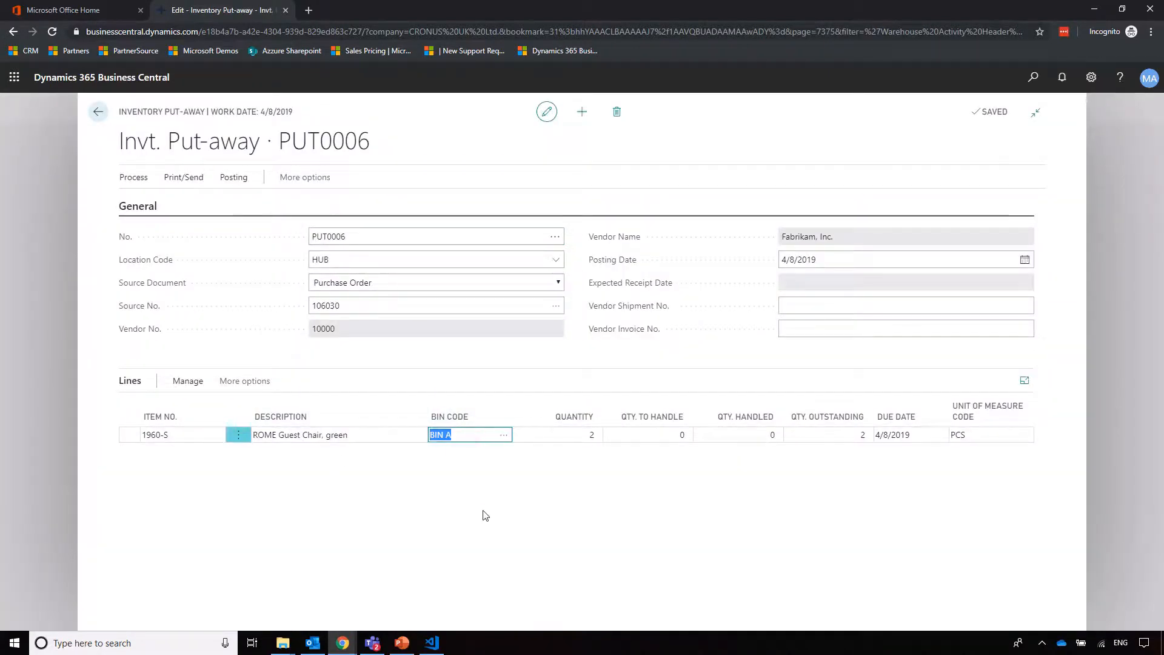
click(632, 435)
text(2)
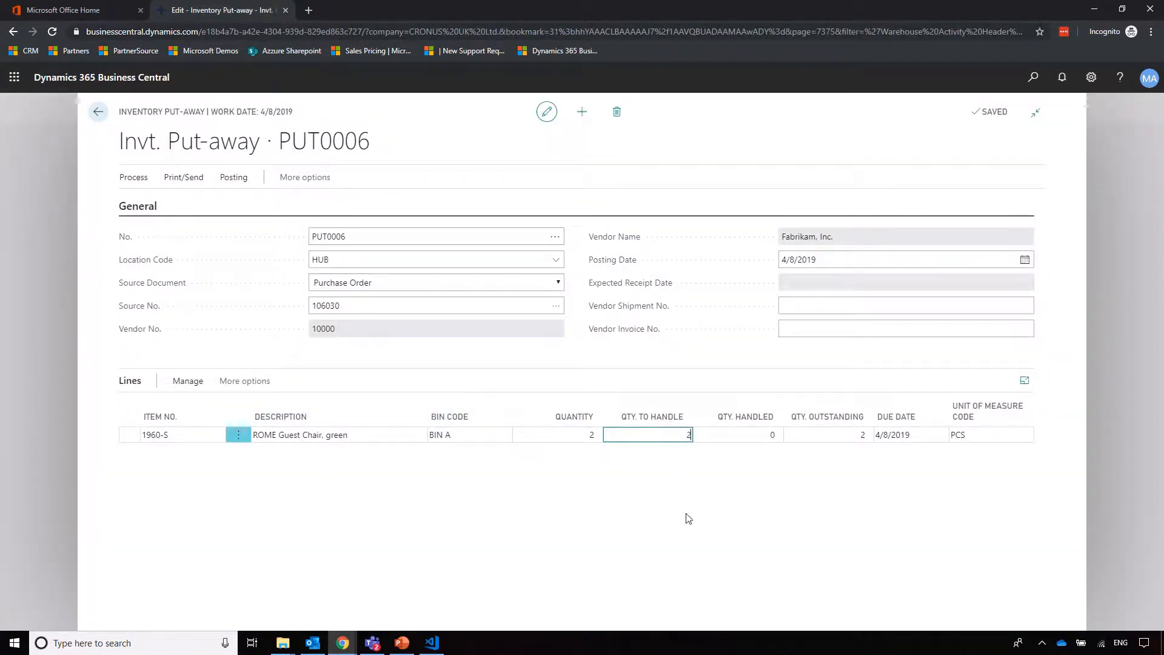
click(686, 512)
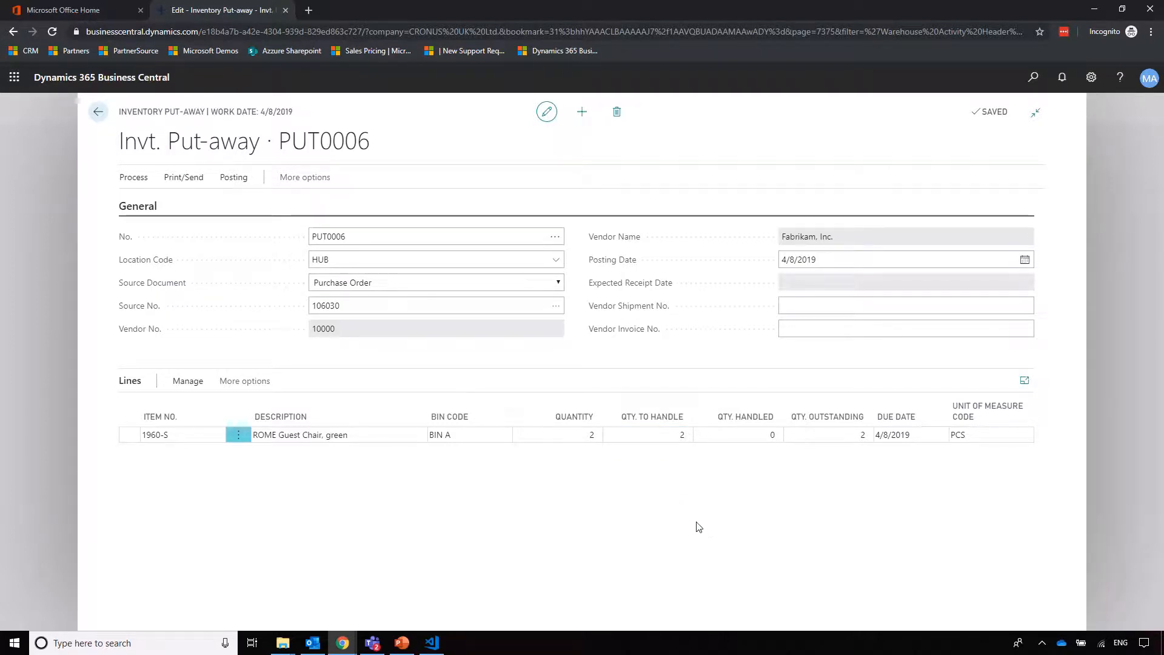
Post the inventory put-away with the Receive option and return to the home page.
click(233, 181)
click(148, 200)
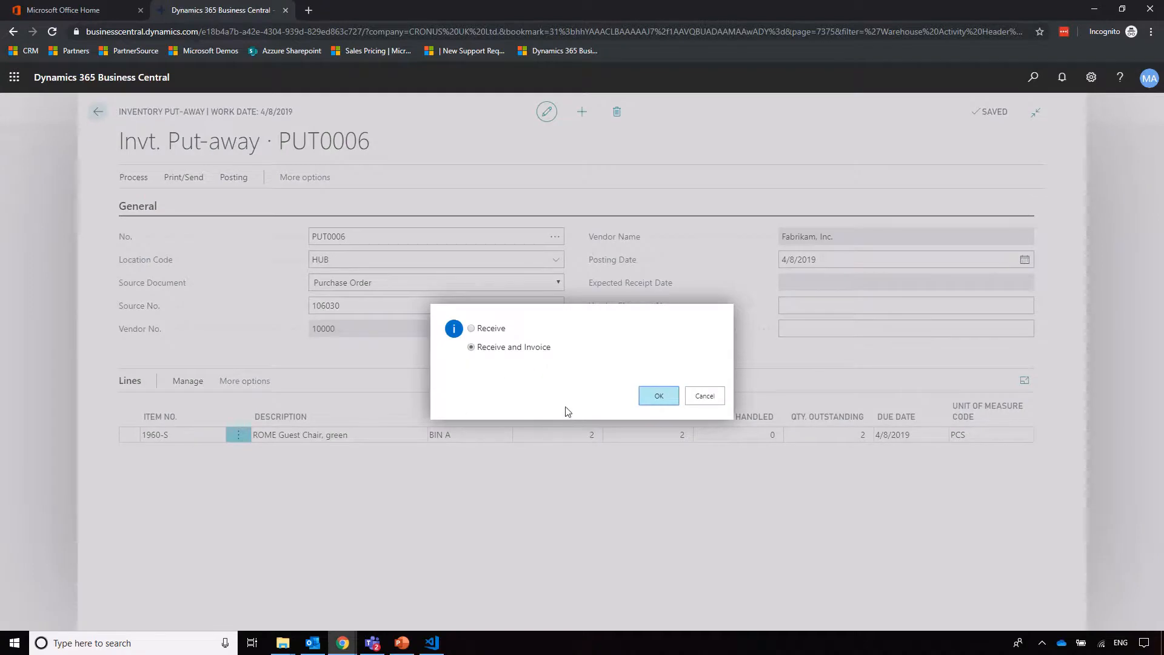
click(490, 328)
click(660, 396)
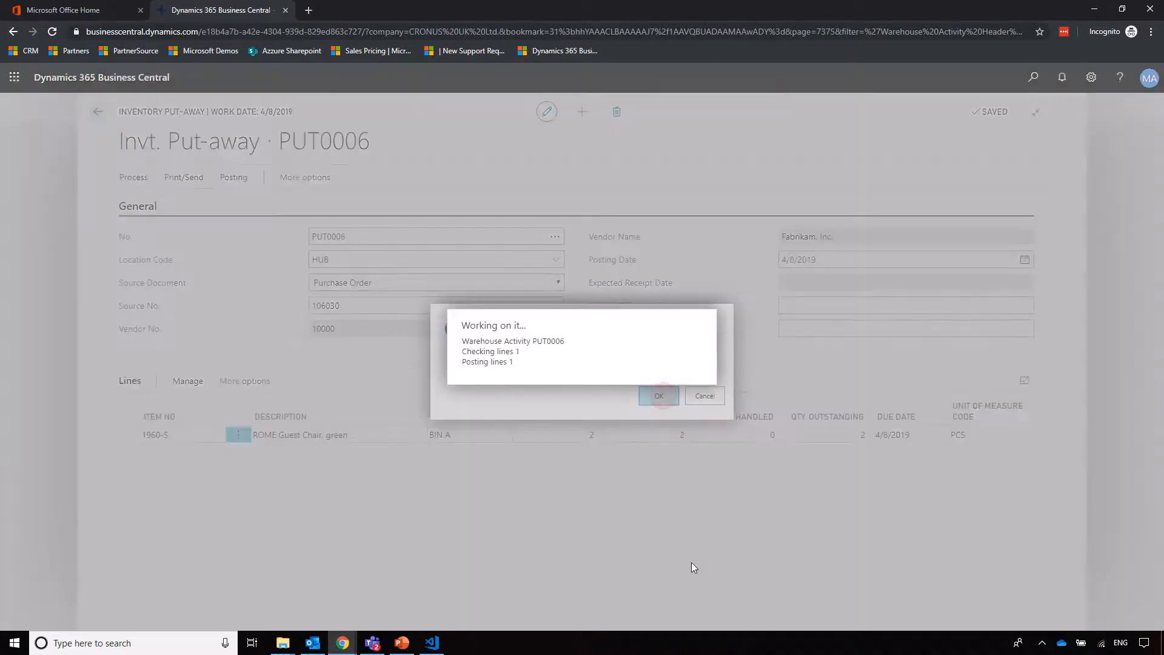
key(Escape)
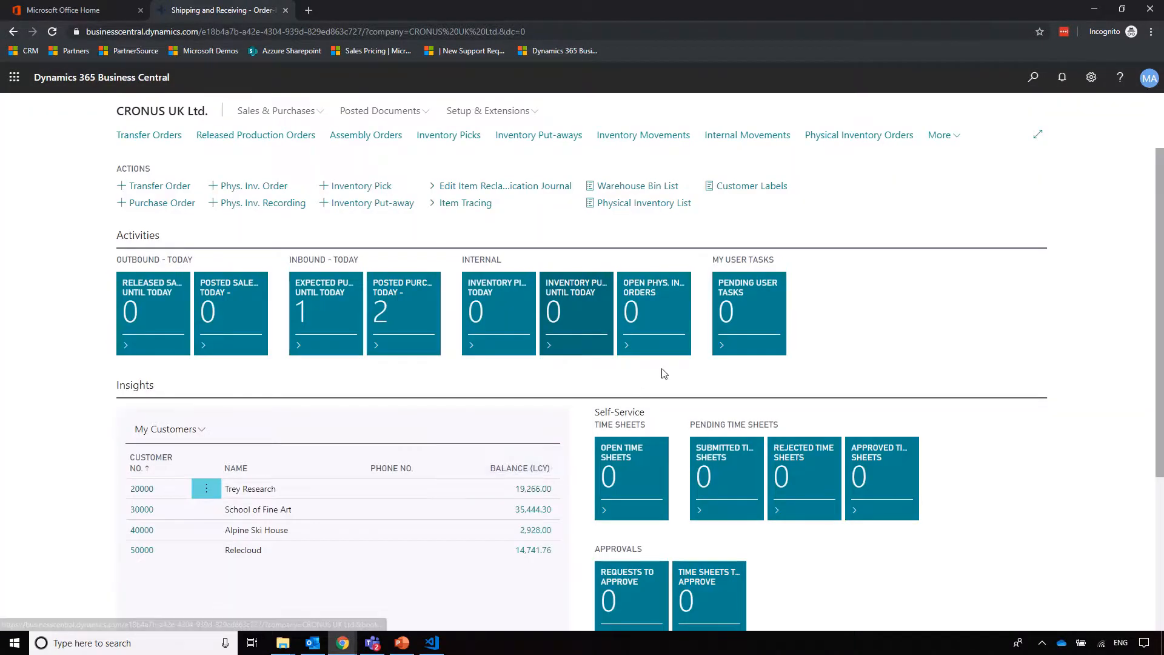
Review the list of purchase receipts posted today for HUB and close it.
click(415, 321)
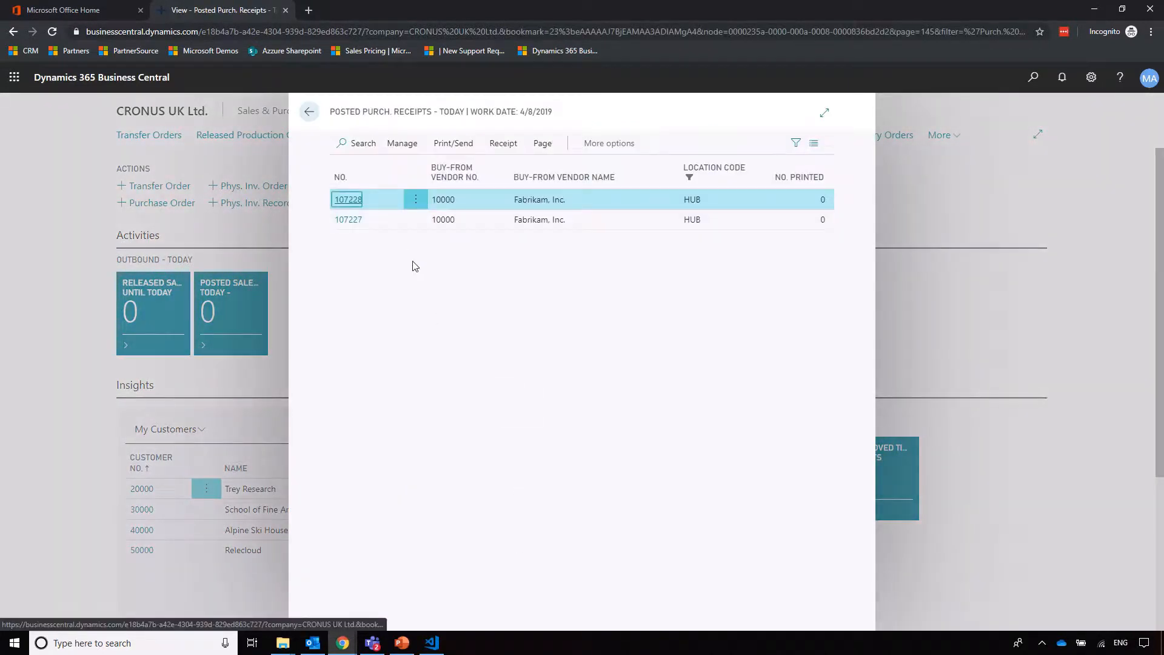
click(391, 220)
click(376, 206)
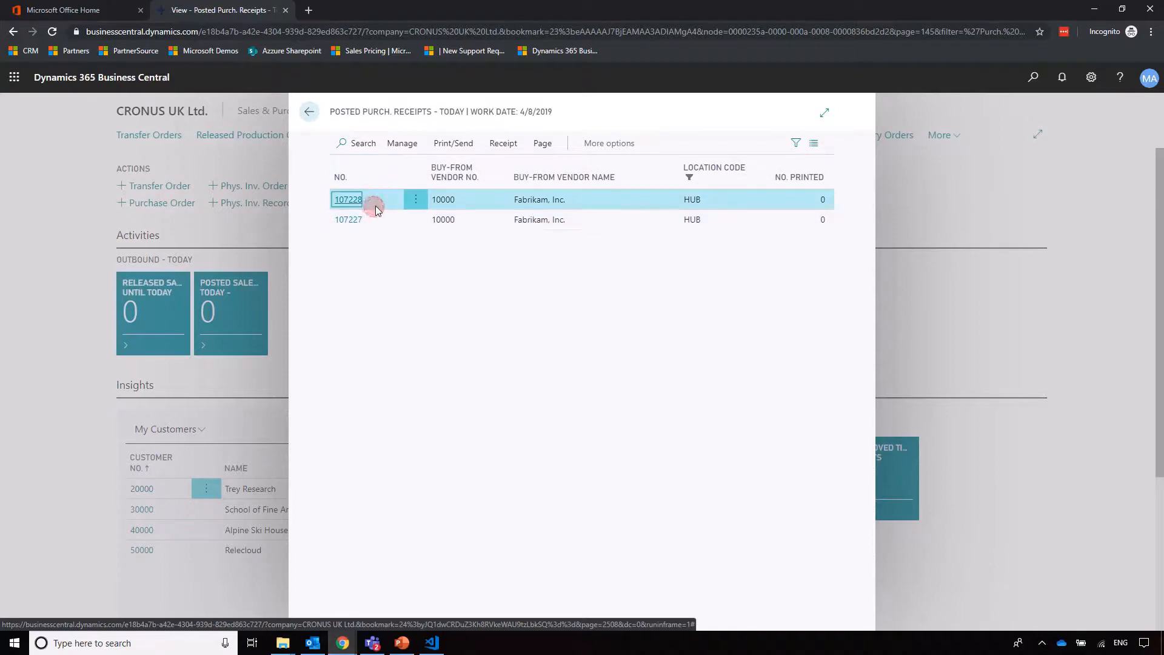
key(Escape)
Review the list of purchase orders expected until today for HUB and close it.
click(337, 333)
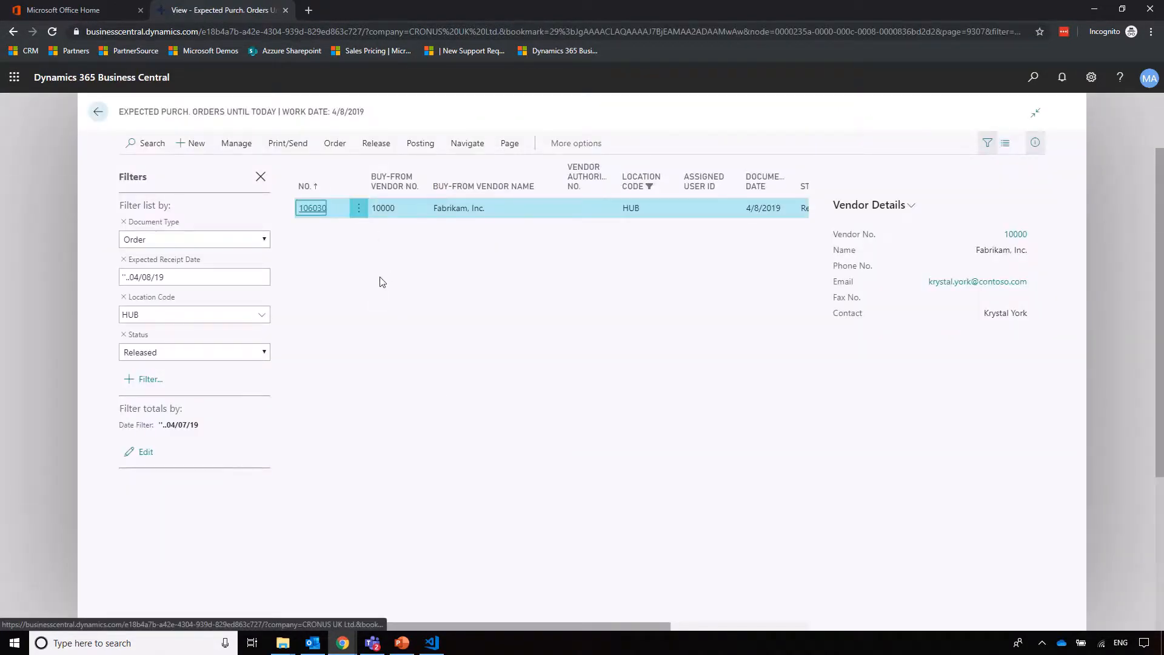
key(Escape)
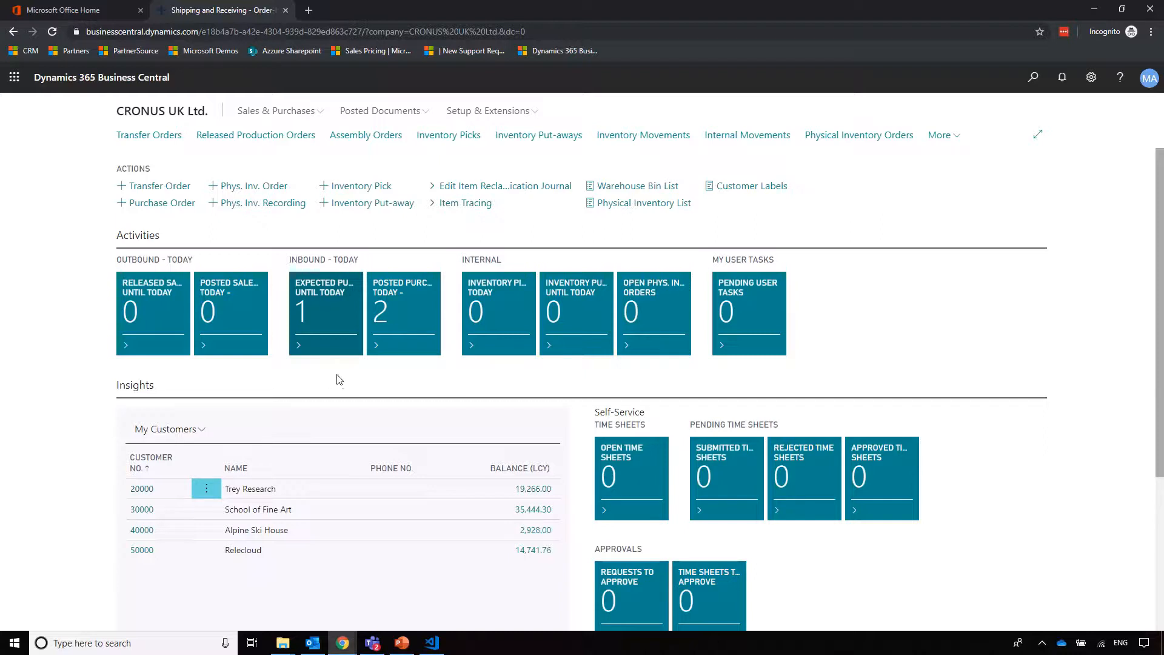
Create a new pending user task with a subject made of "Picked Order" and the order number.
click(759, 331)
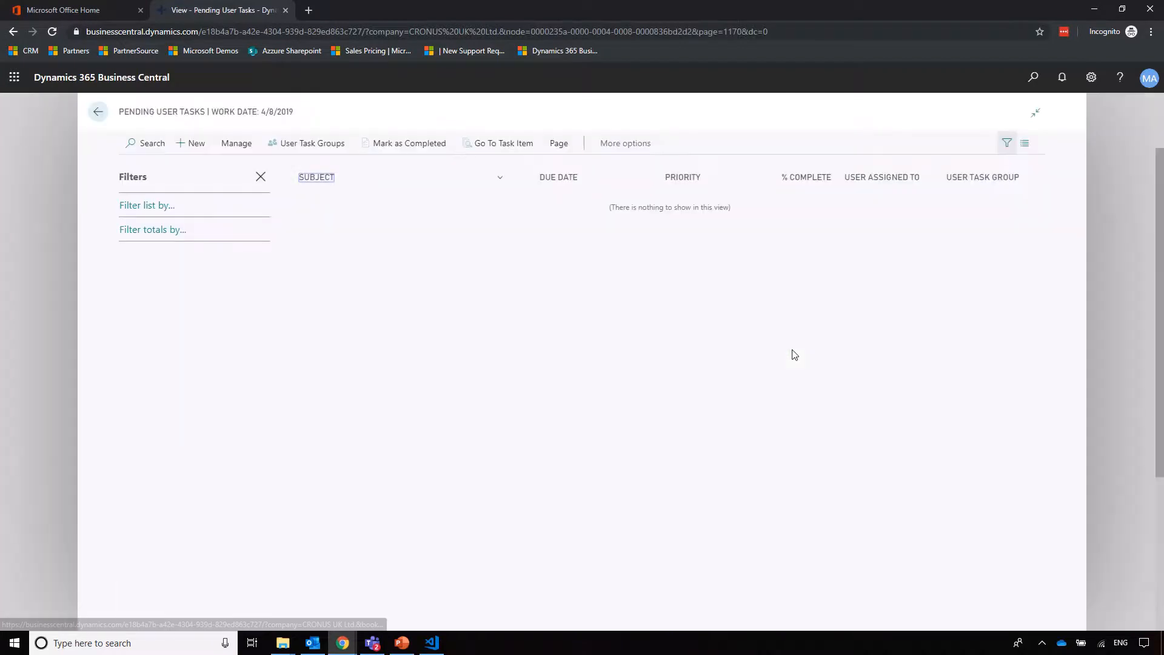
click(192, 143)
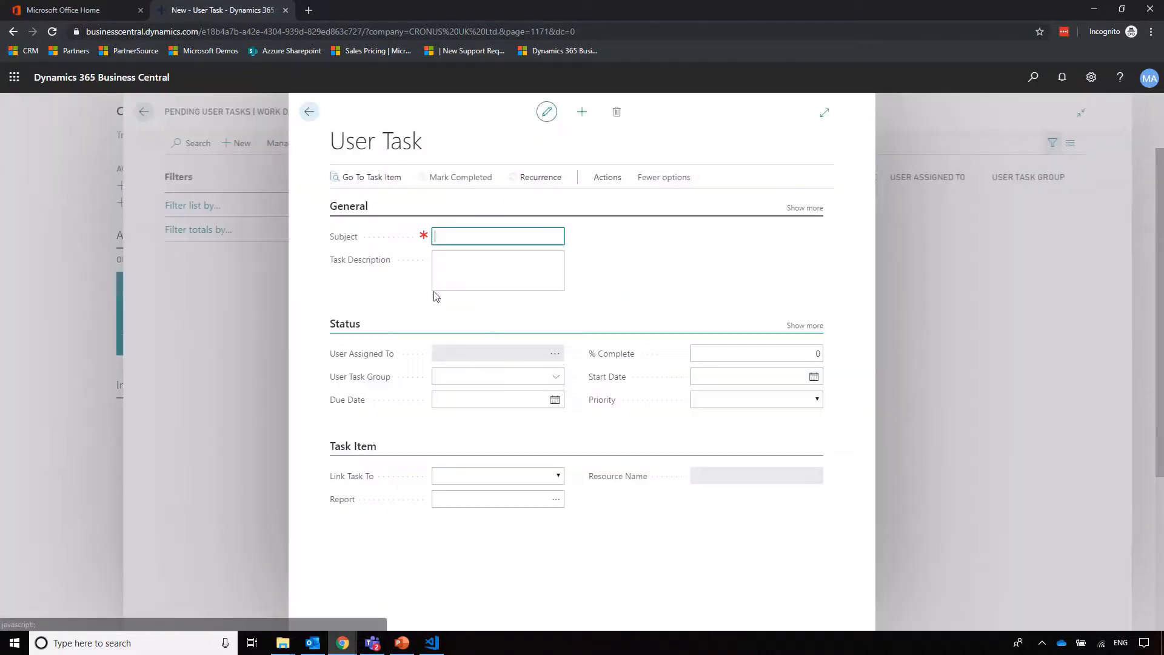
text(P)
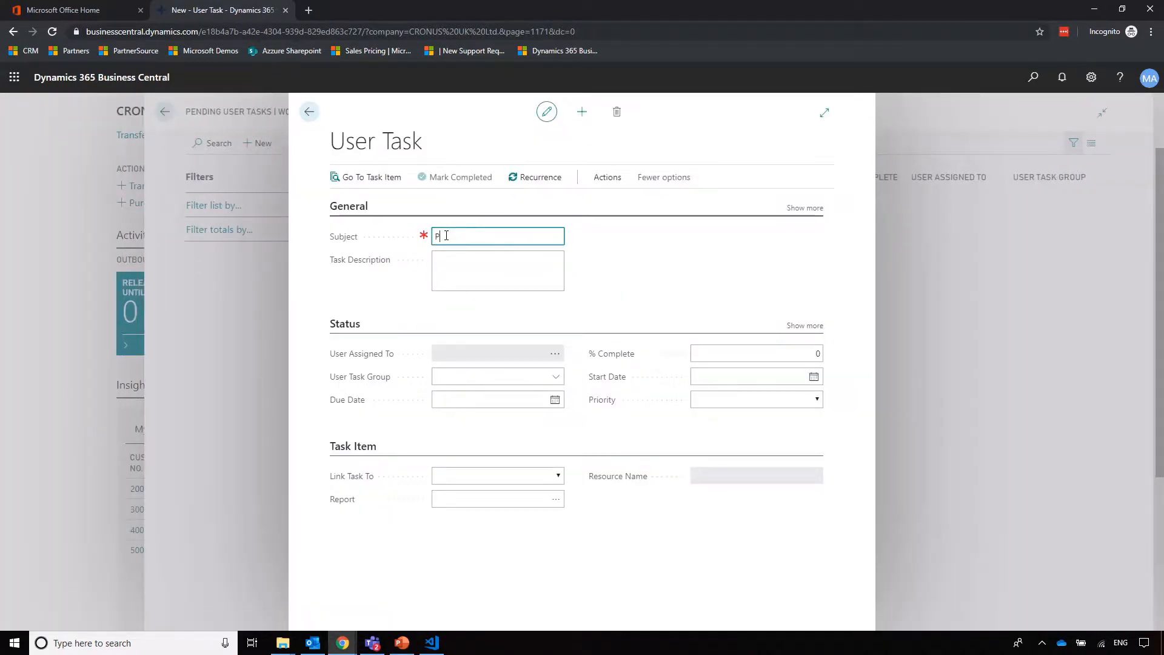
text(icked Order)
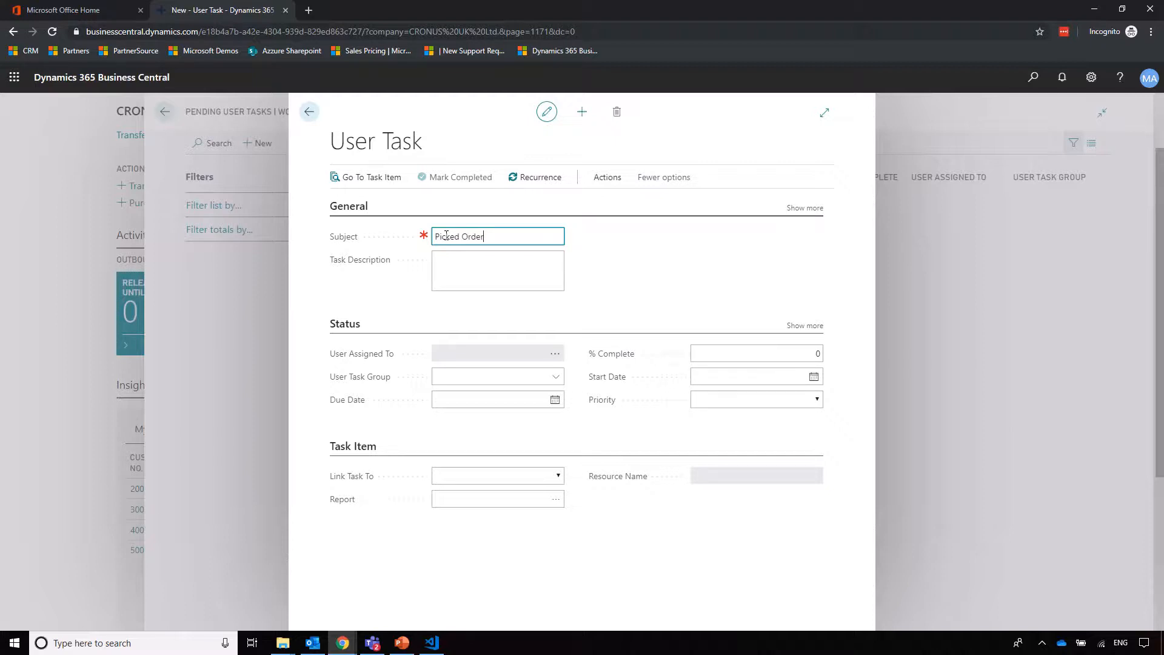
text( 234567)
View the users available for assignment to the task without choosing one, and return to the home page.
click(552, 352)
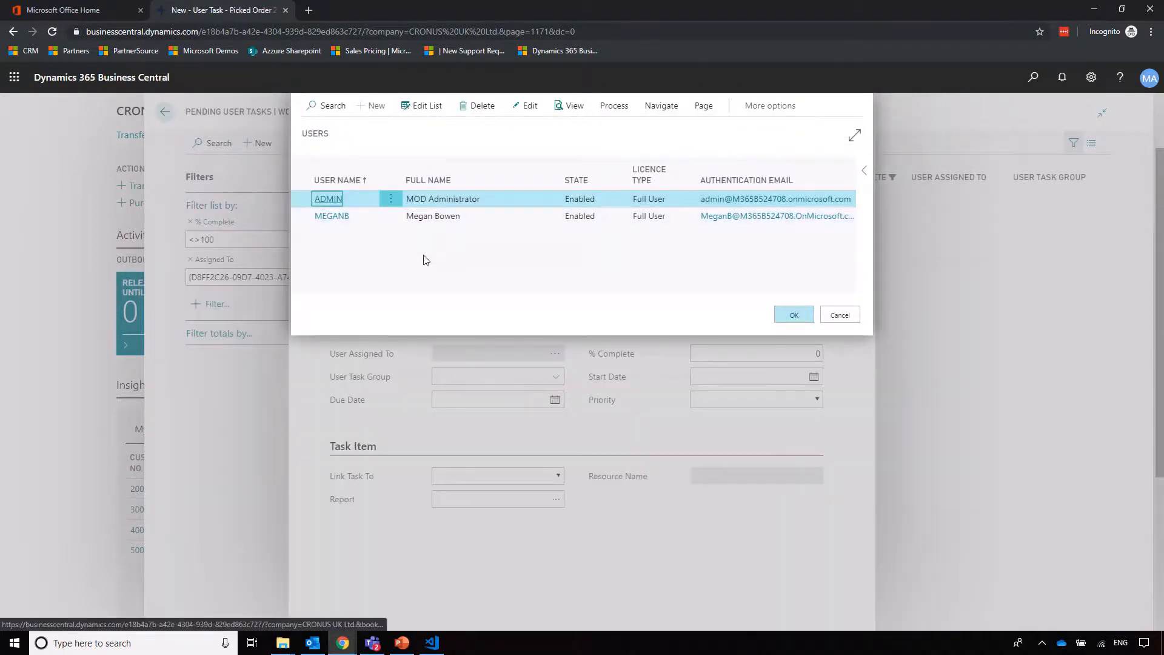
click(838, 315)
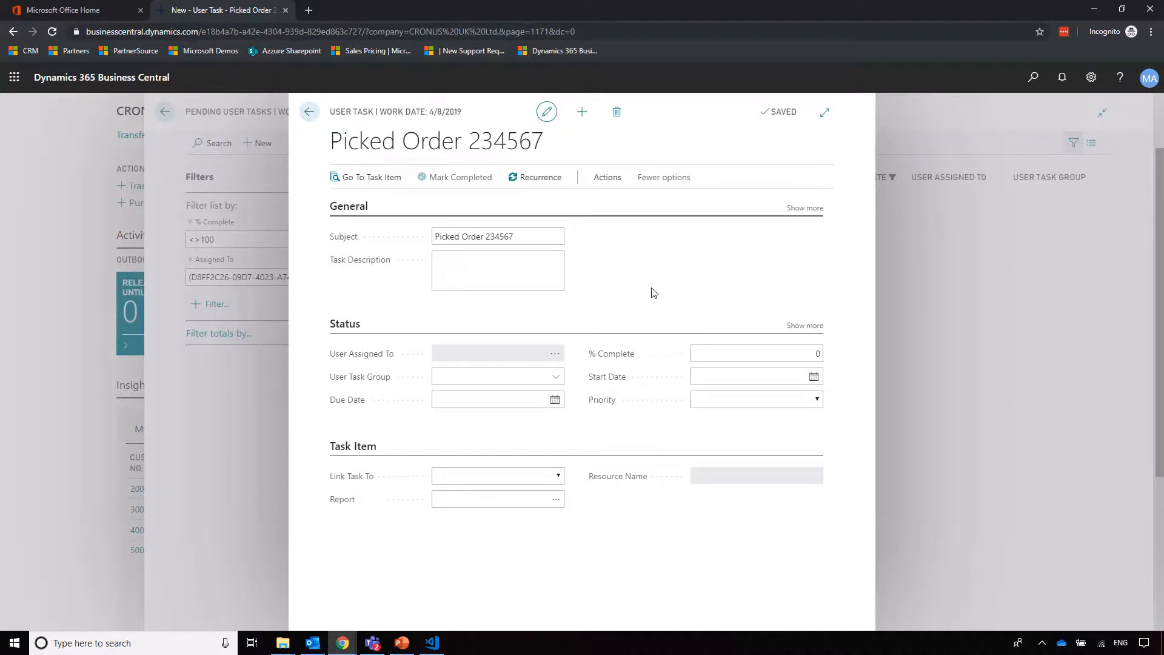
key(Escape)
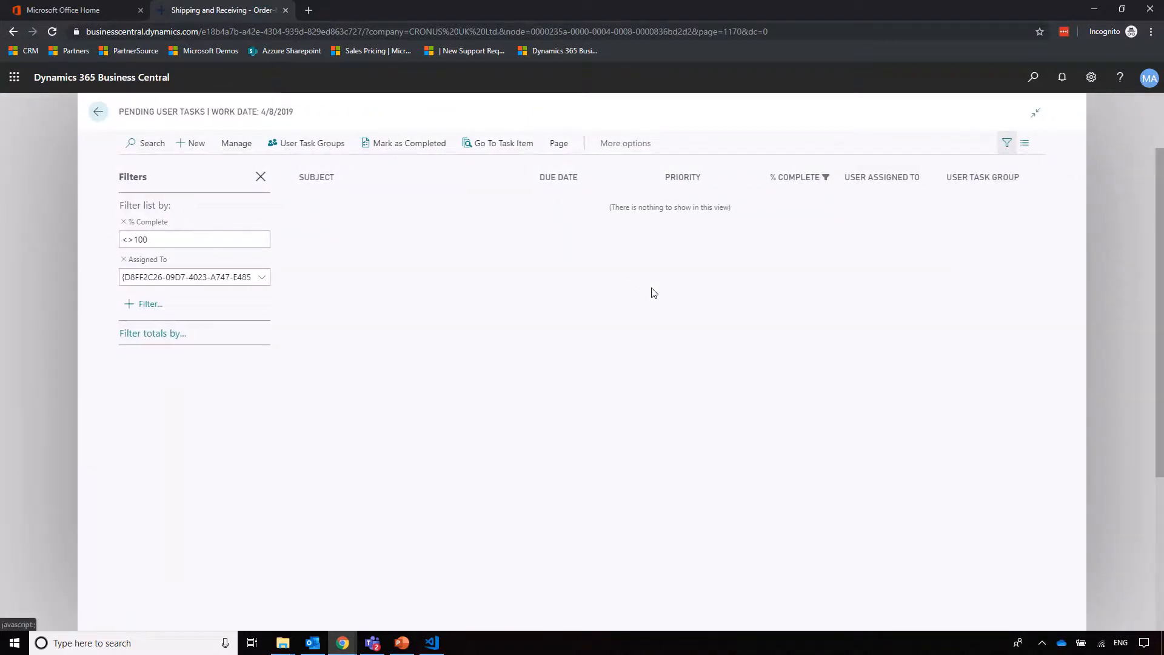
key(Escape)
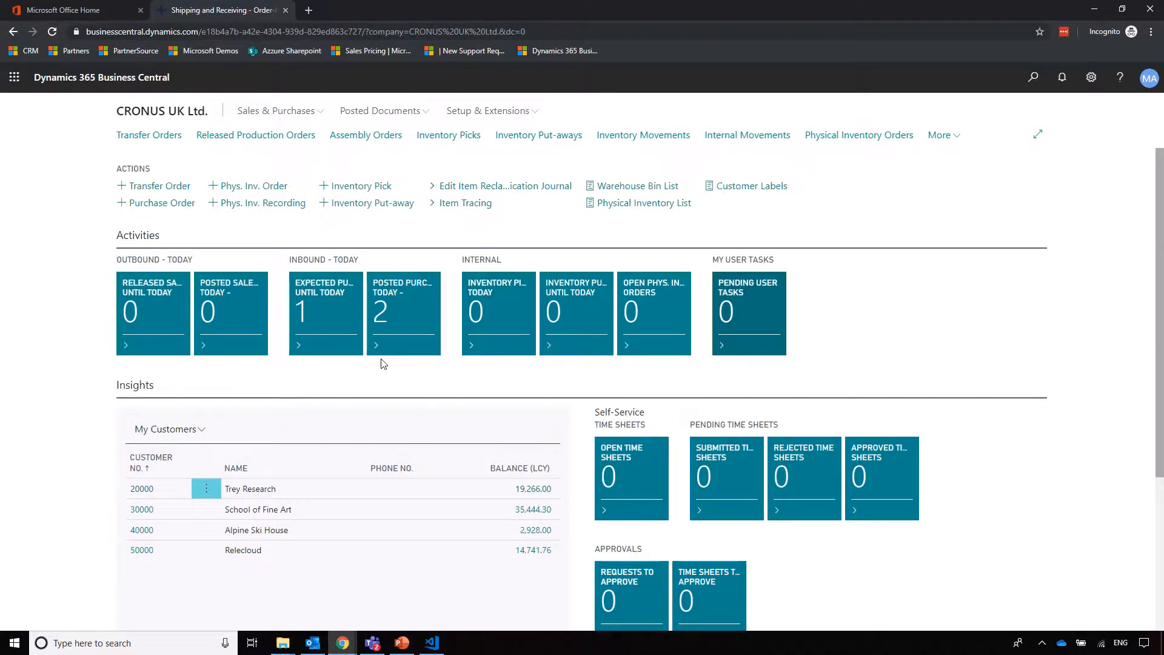
Open the expected Fabrikam, Inc. purchase order and set its Vendor Invoice No. to V678.
click(324, 327)
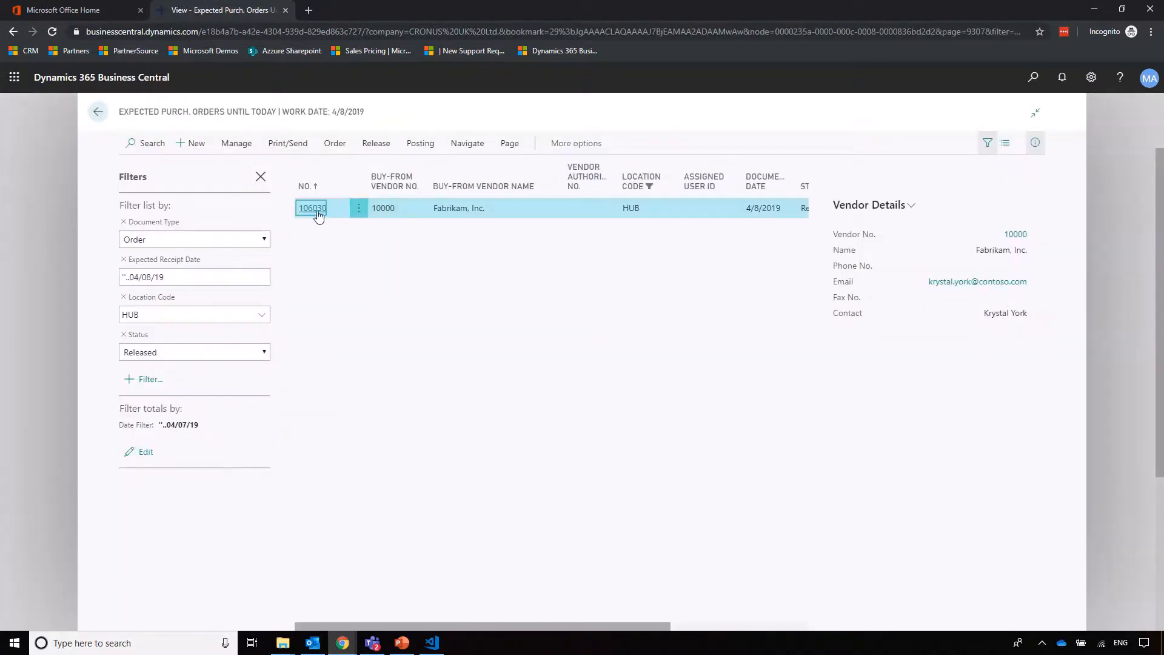
click(312, 209)
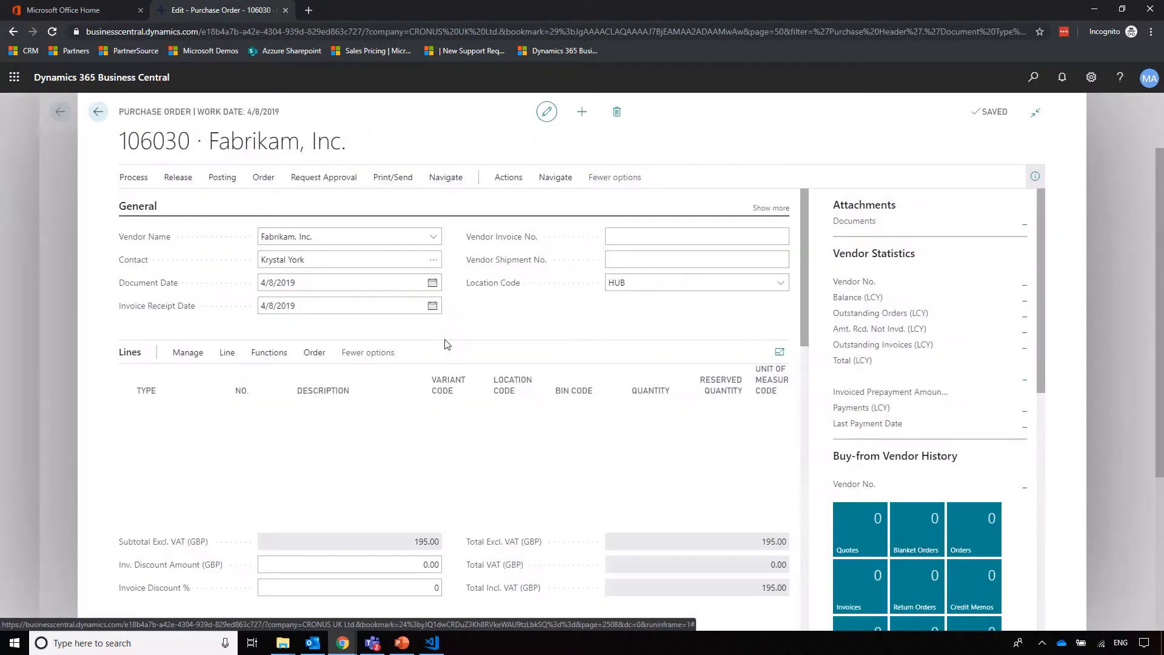
click(656, 237)
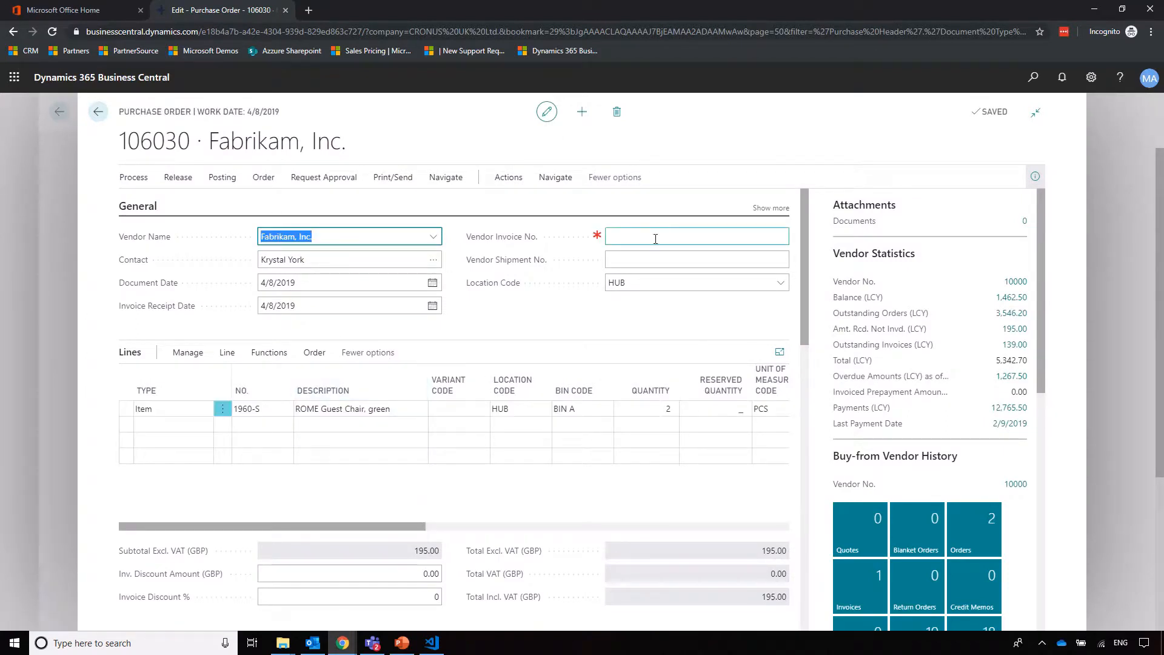
text(V678)
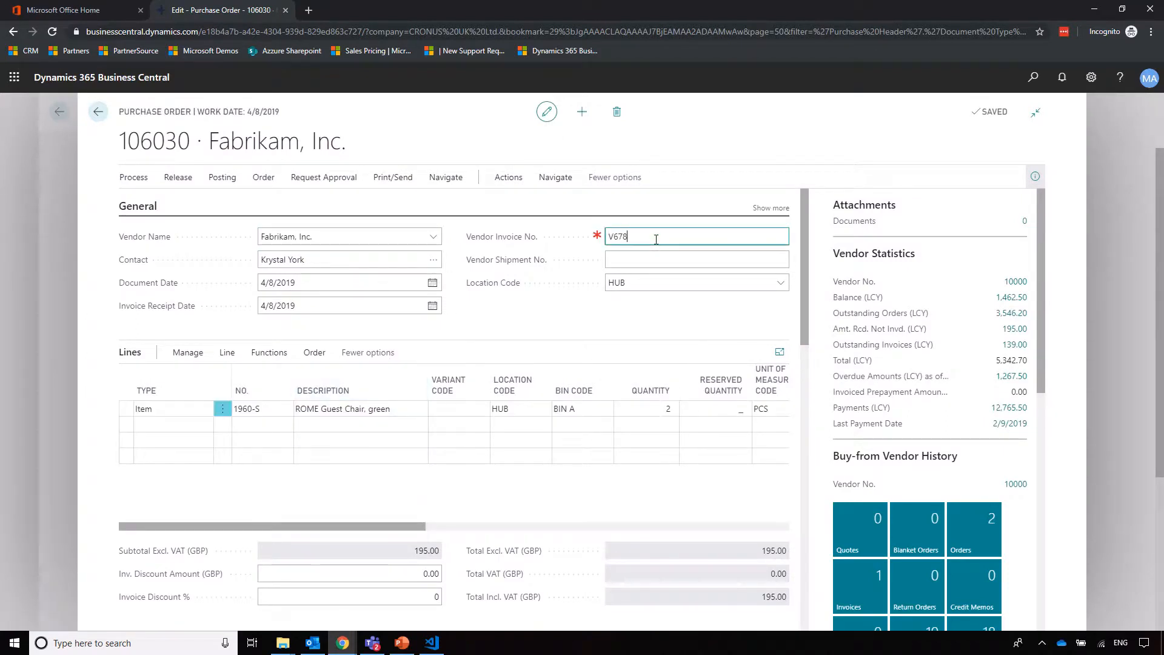
Post the purchase order with the Receive and Invoice option and decline opening the posted invoice.
click(135, 177)
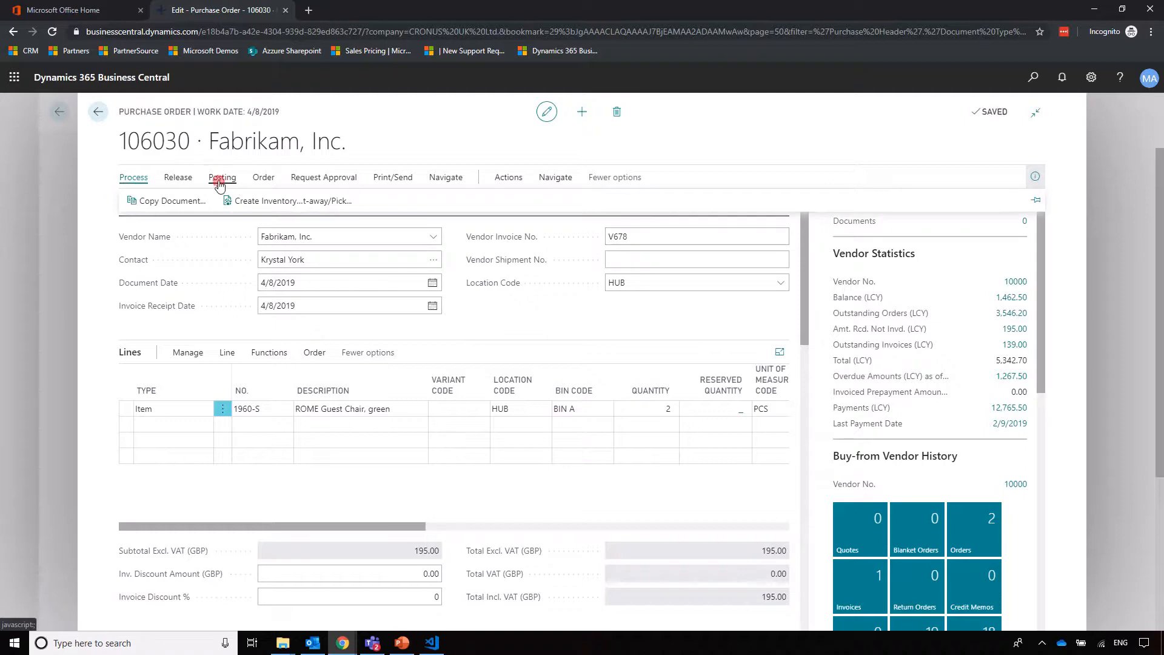
click(219, 178)
click(147, 200)
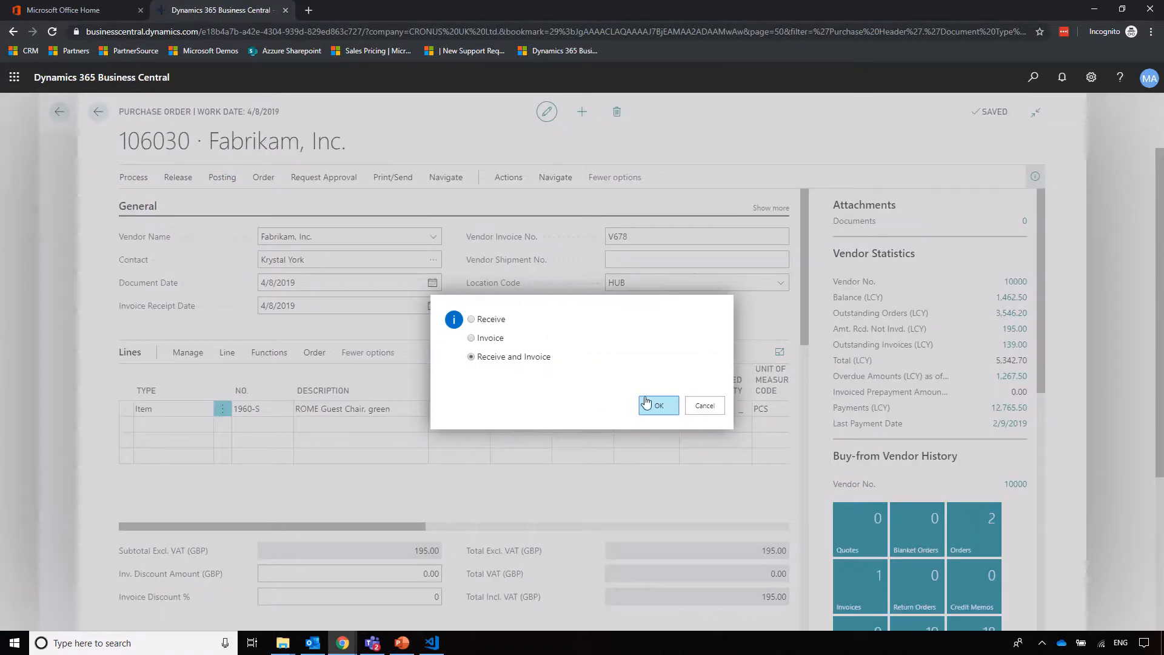
click(646, 402)
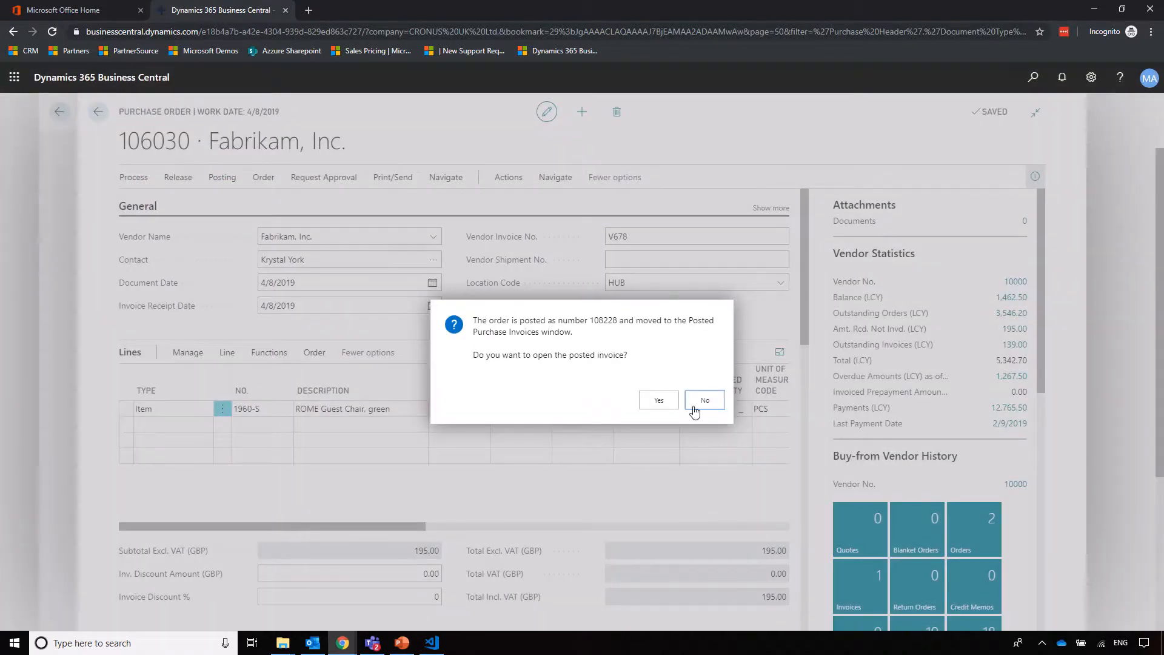
click(704, 400)
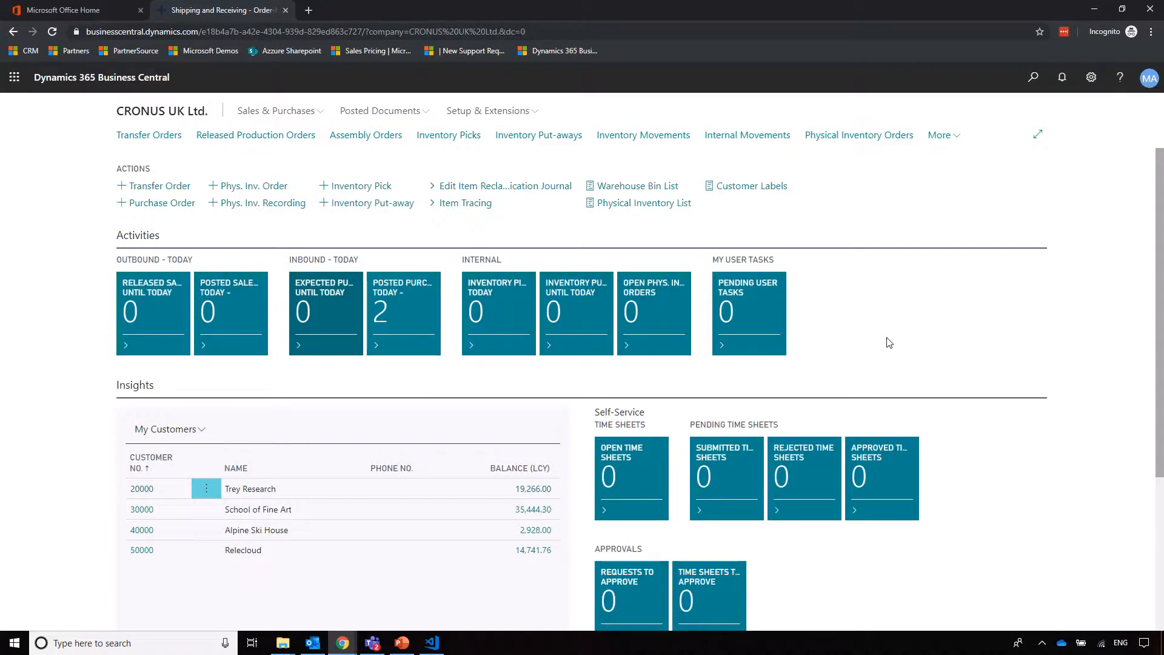
Review the existing Relecloud sales order from the sales orders list and close it.
click(277, 109)
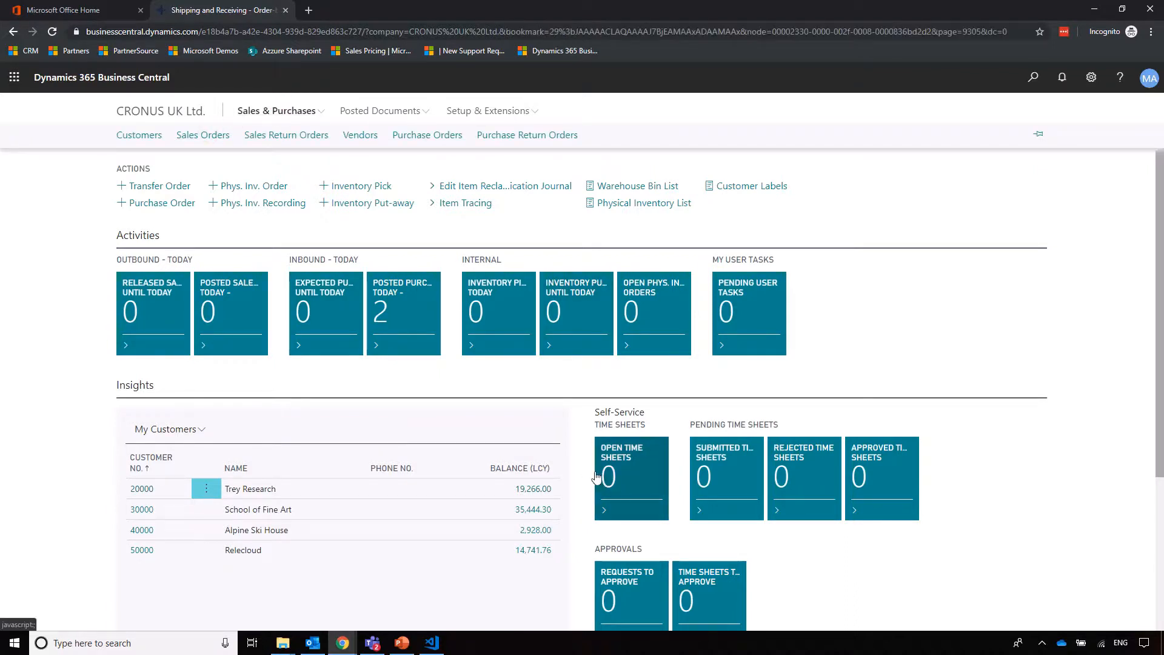
click(47, 313)
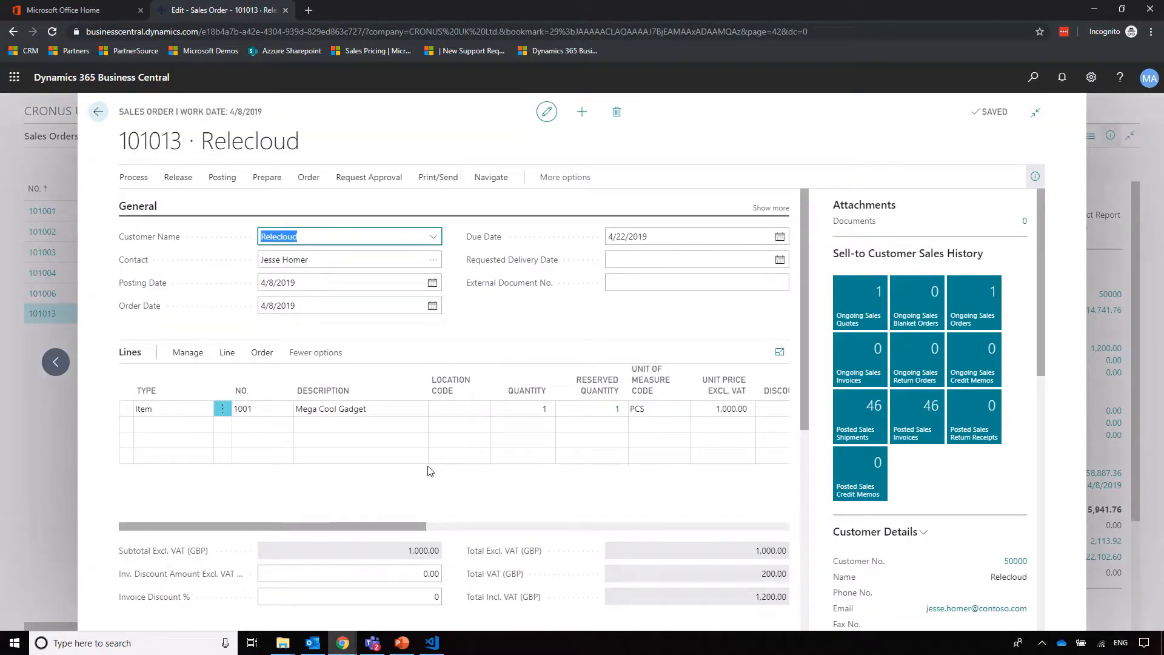
key(Escape)
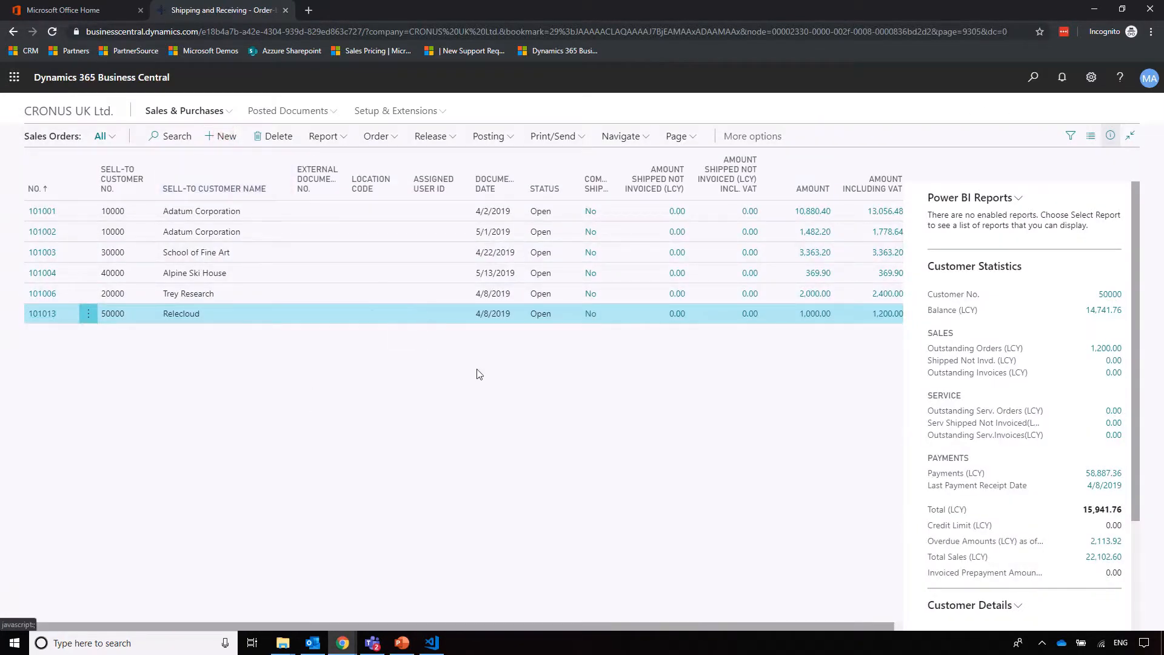
Create a new sales order for the customer Alpine Ski House.
key(alt+n)
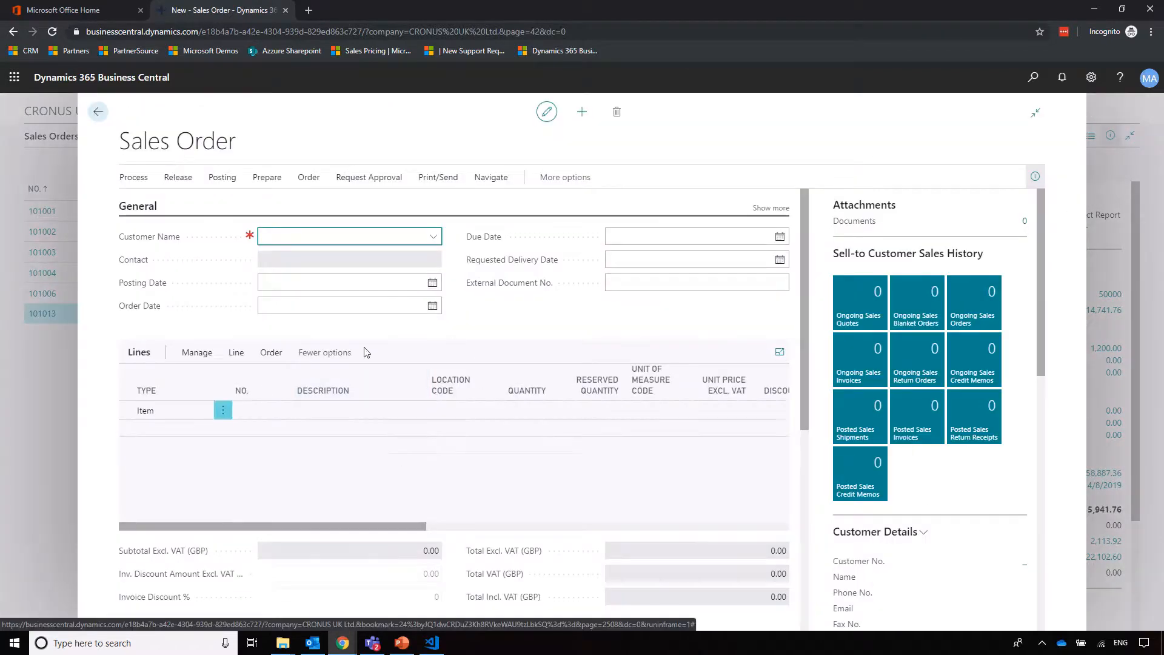
click(433, 237)
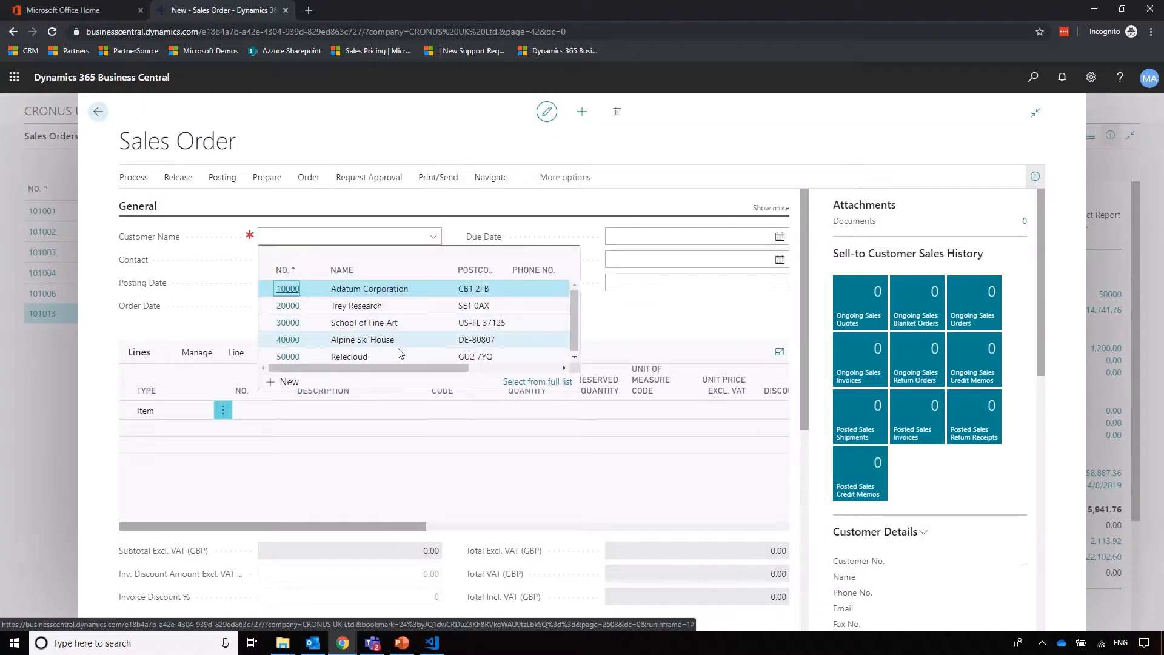
click(286, 339)
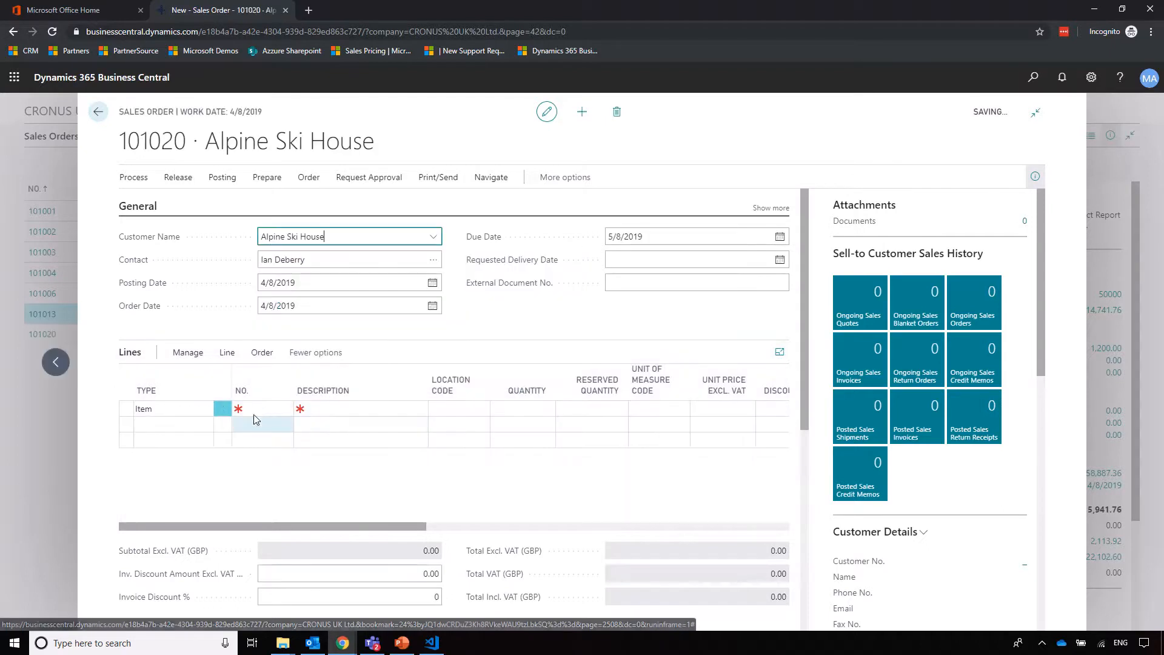
Try to enter "rome" directly as the item number on the first sales line.
click(259, 407)
click(283, 411)
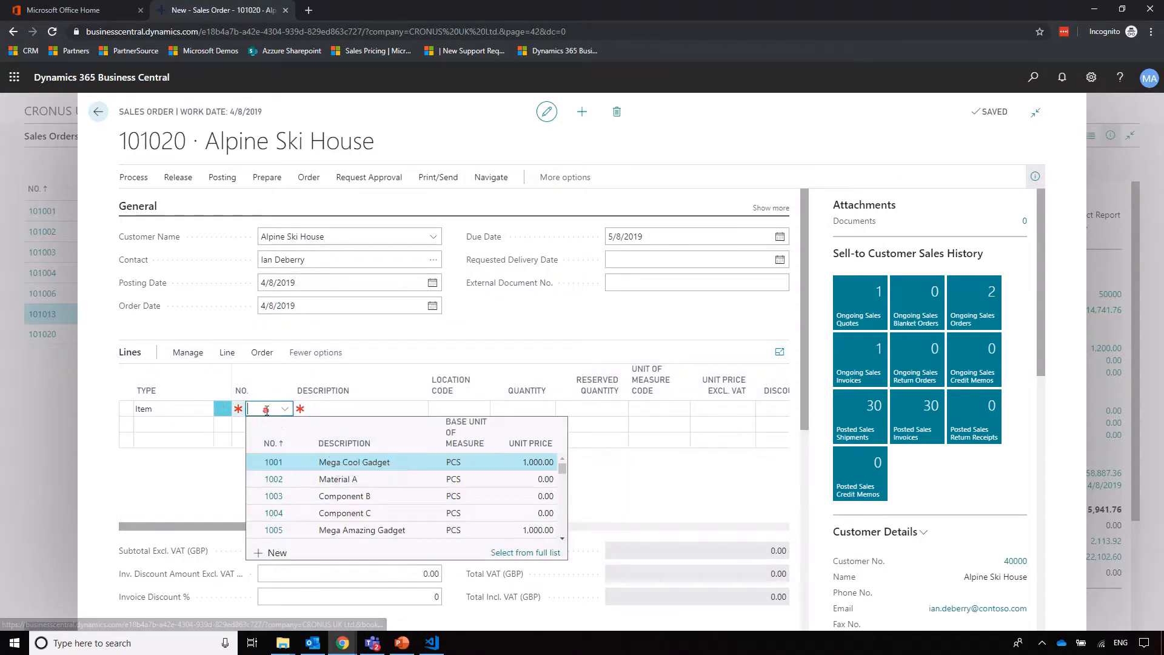
click(266, 410)
text(rome)
key(Tab)
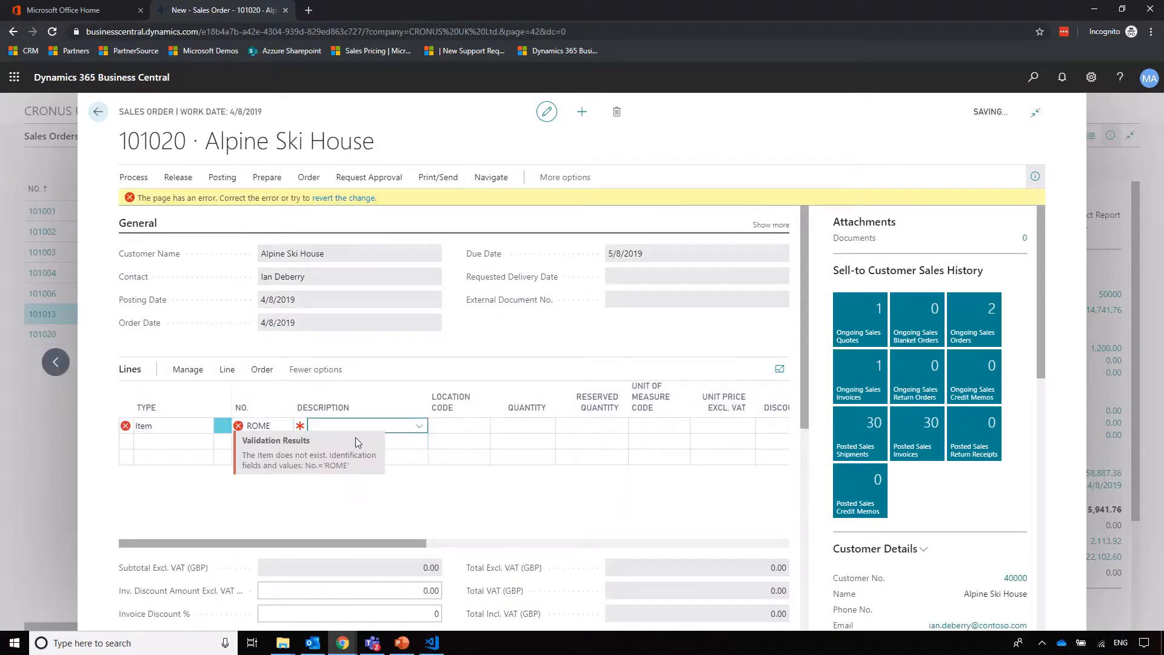
Look up "rome" for the first sales line's item and select 1960-S, ROME Guest Chair, green.
click(285, 425)
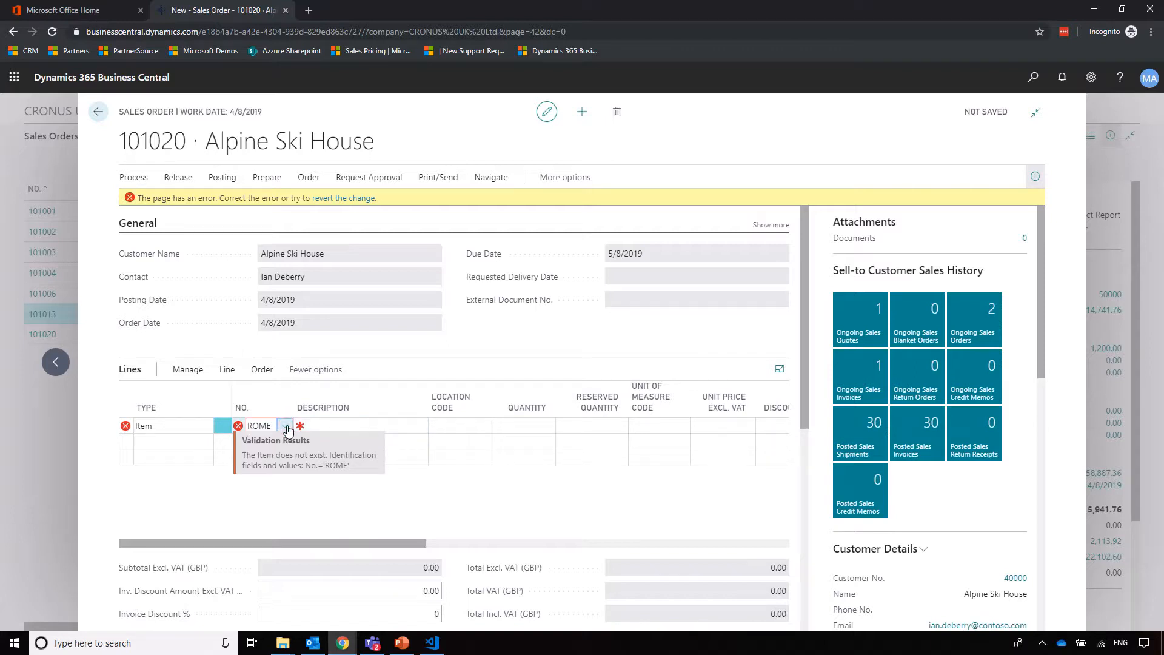
click(284, 425)
drag(272, 426, 204, 395)
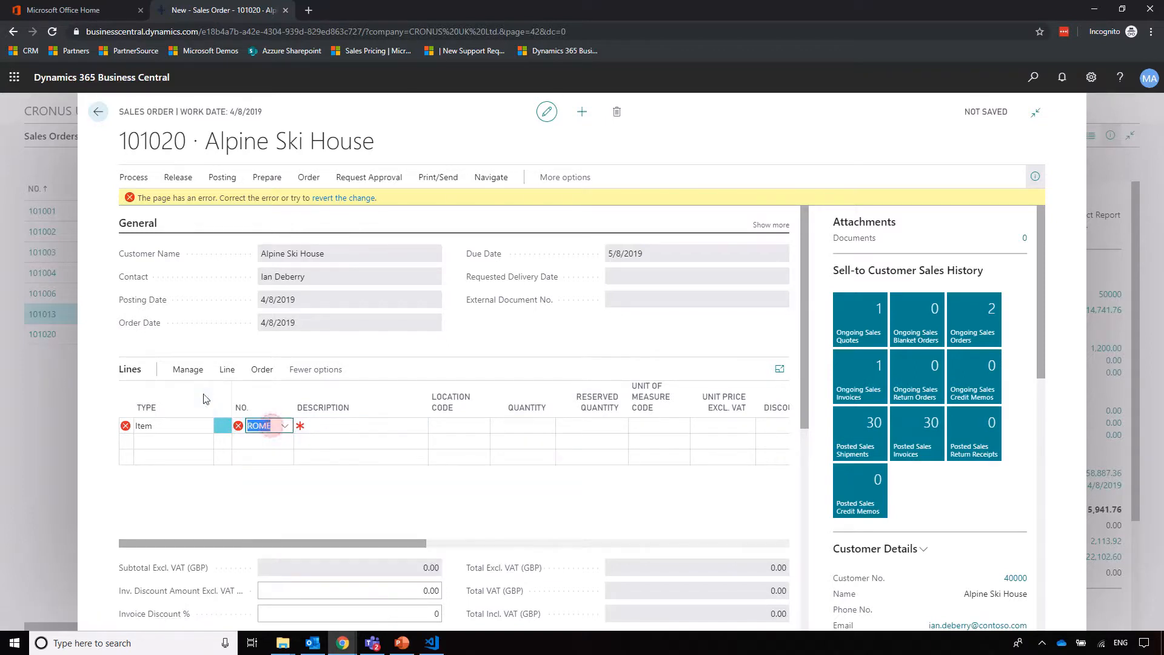
text(rome)
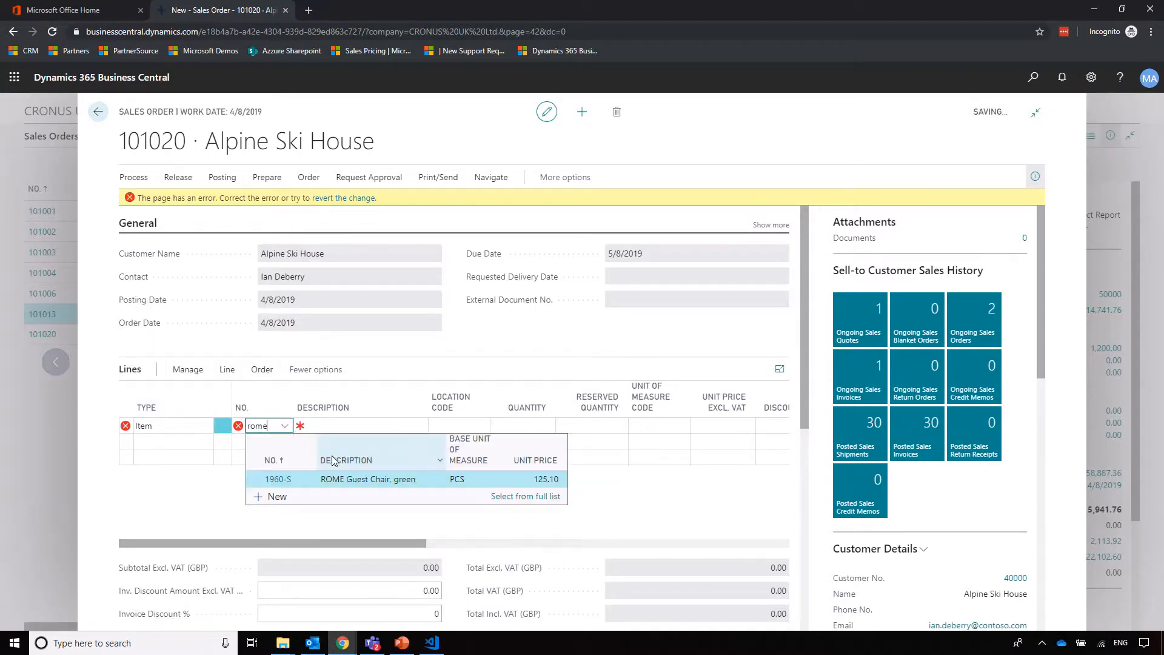
click(276, 478)
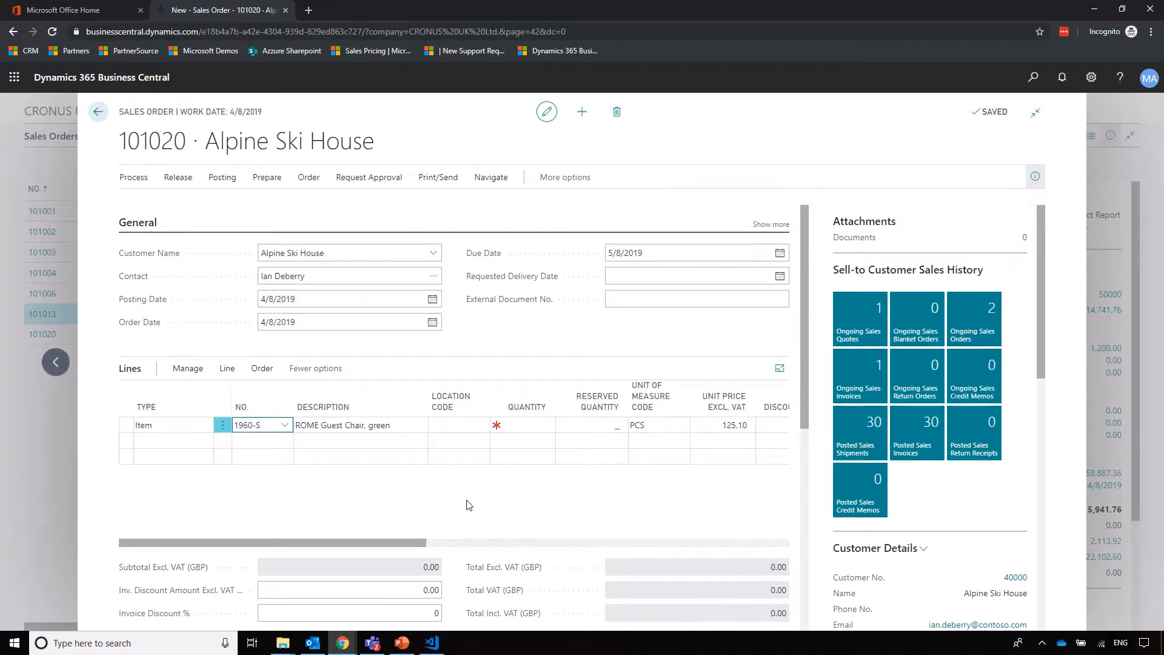
Check the chair's availability in the sales line details, and set the line's location to HUB and quantity to 2.
scroll(935, 489, down, 5)
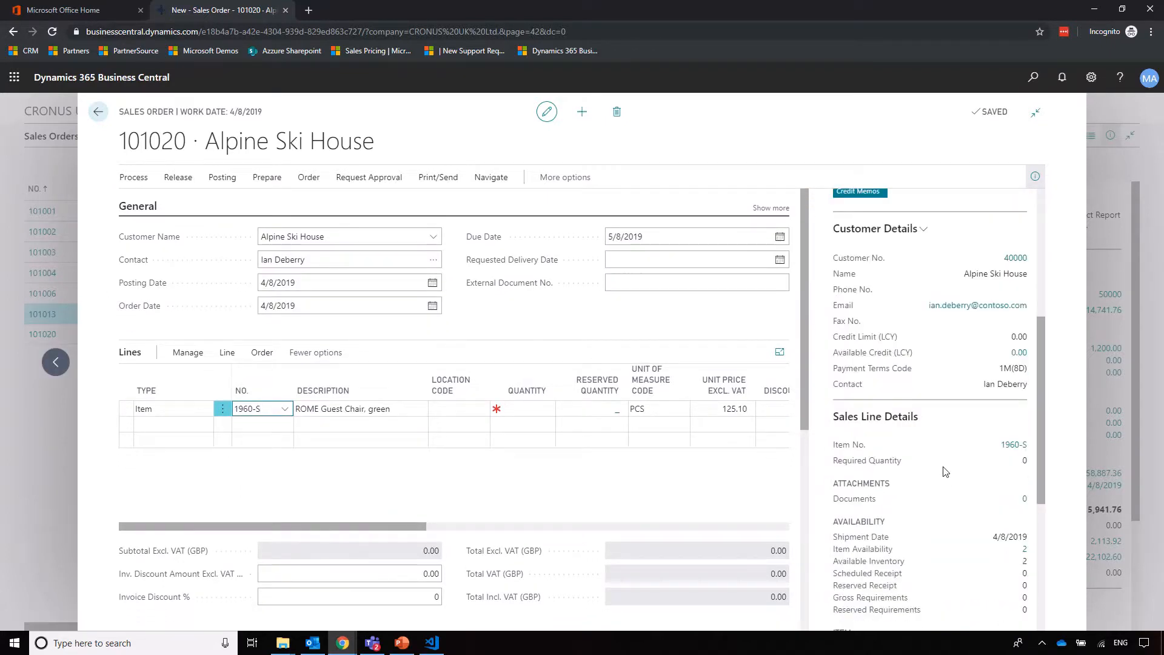
scroll(946, 479, down, 1)
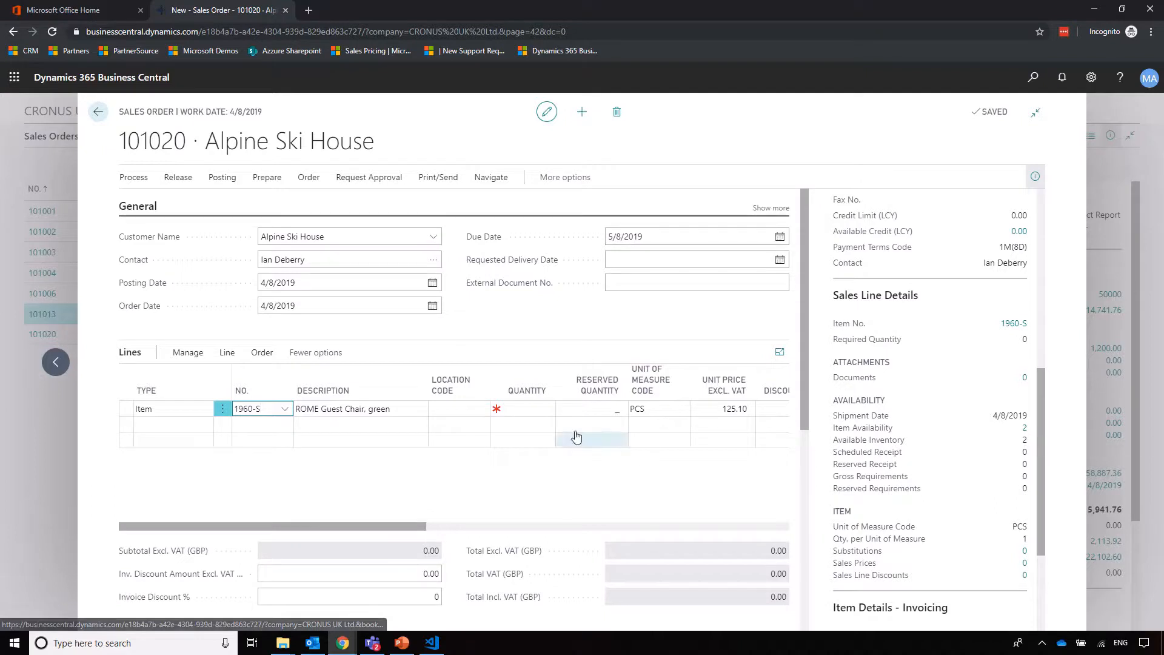
click(488, 412)
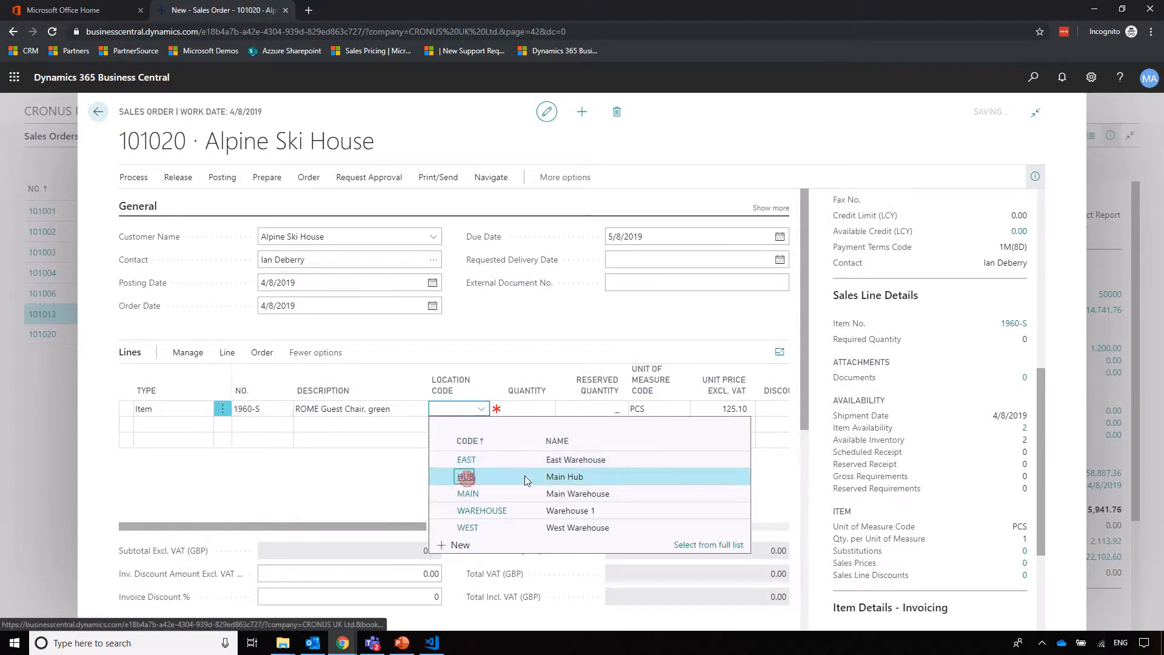
click(468, 477)
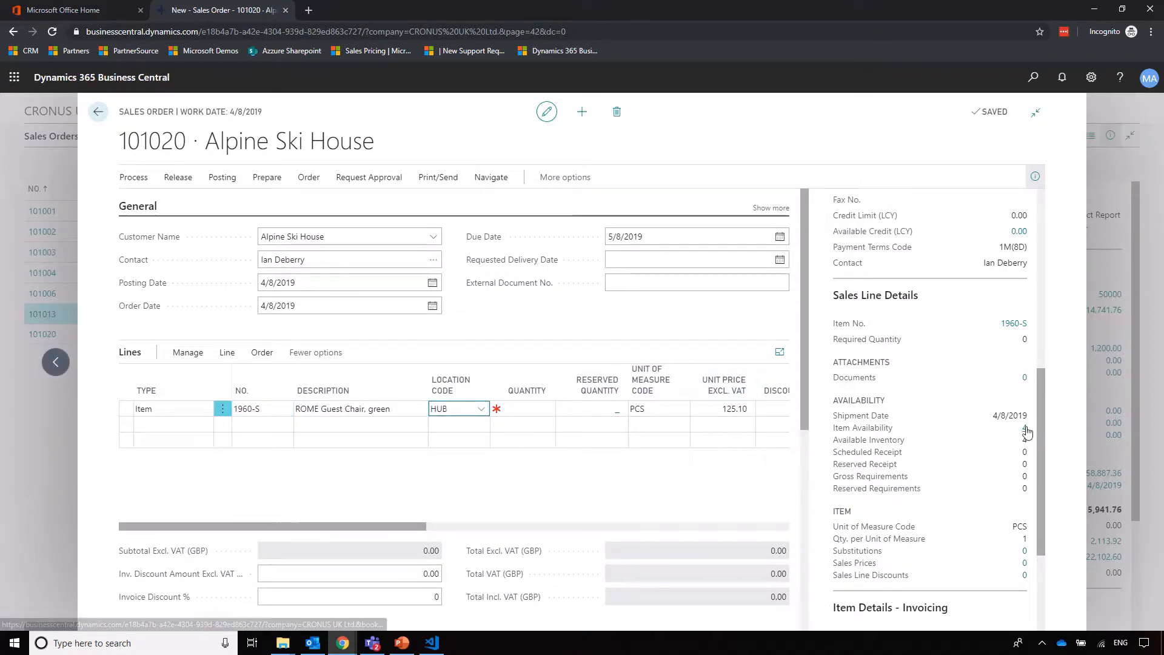
click(524, 404)
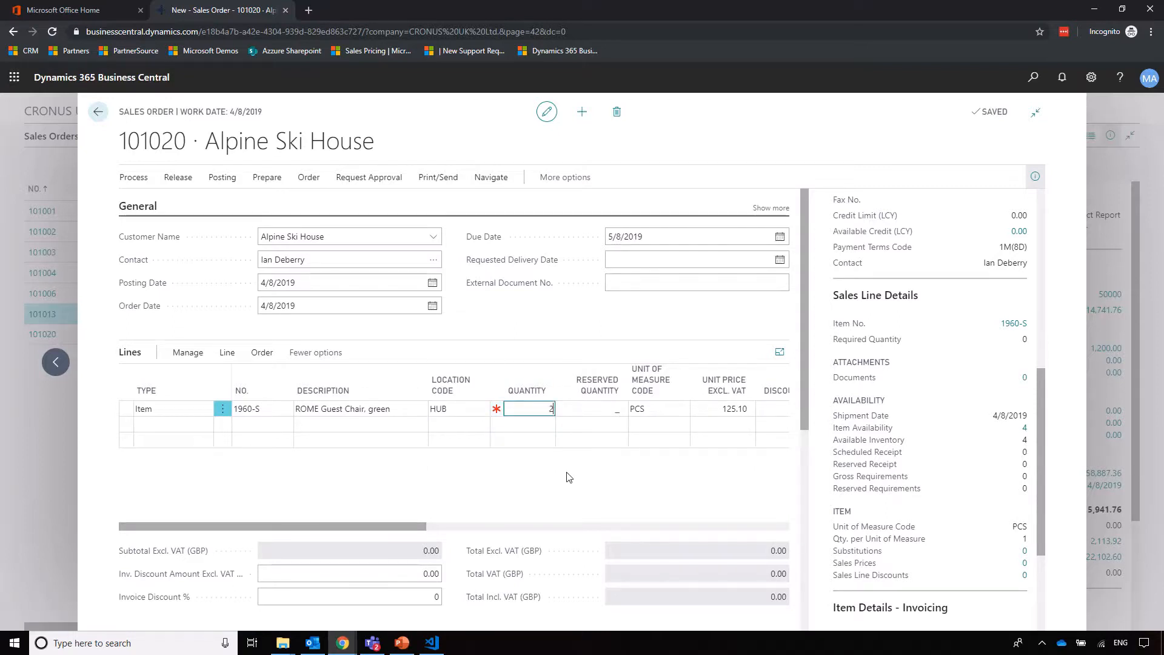
Commit the quantity of 2 on the ROME Guest Chair line and release the sales order.
key(Tab)
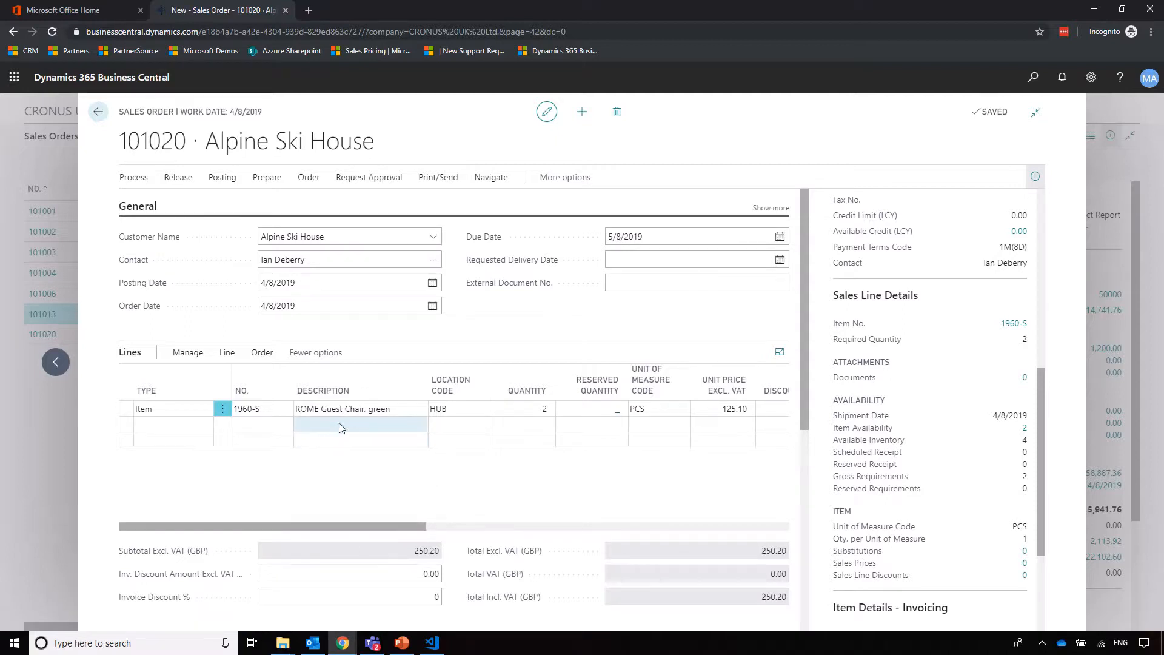
click(178, 177)
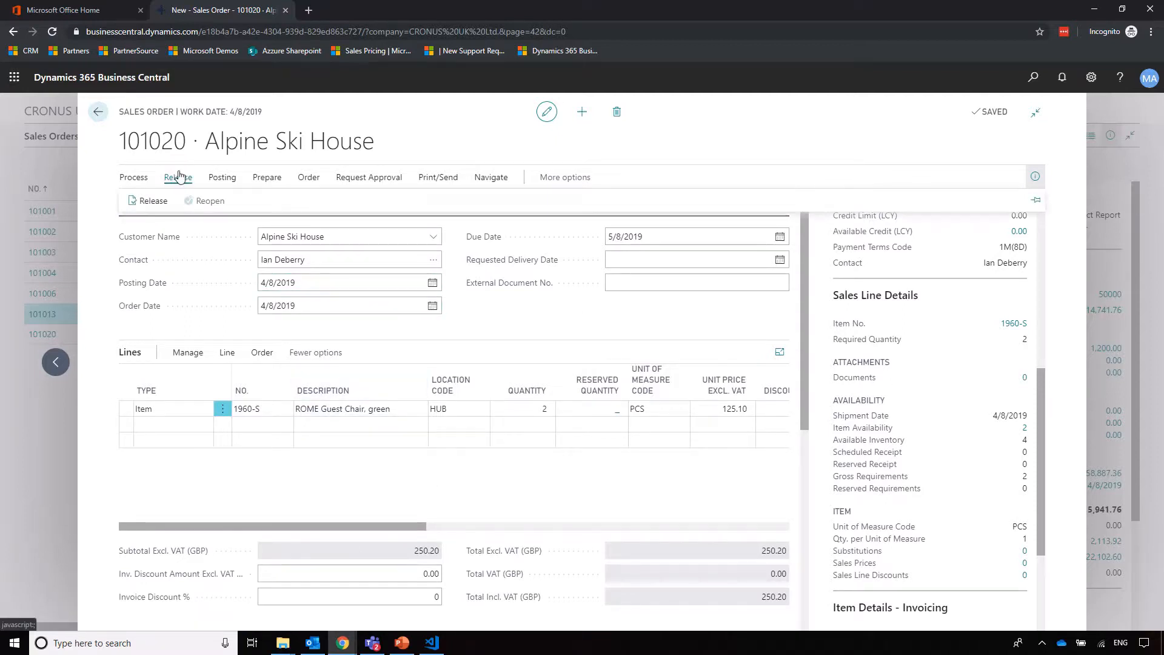
click(147, 204)
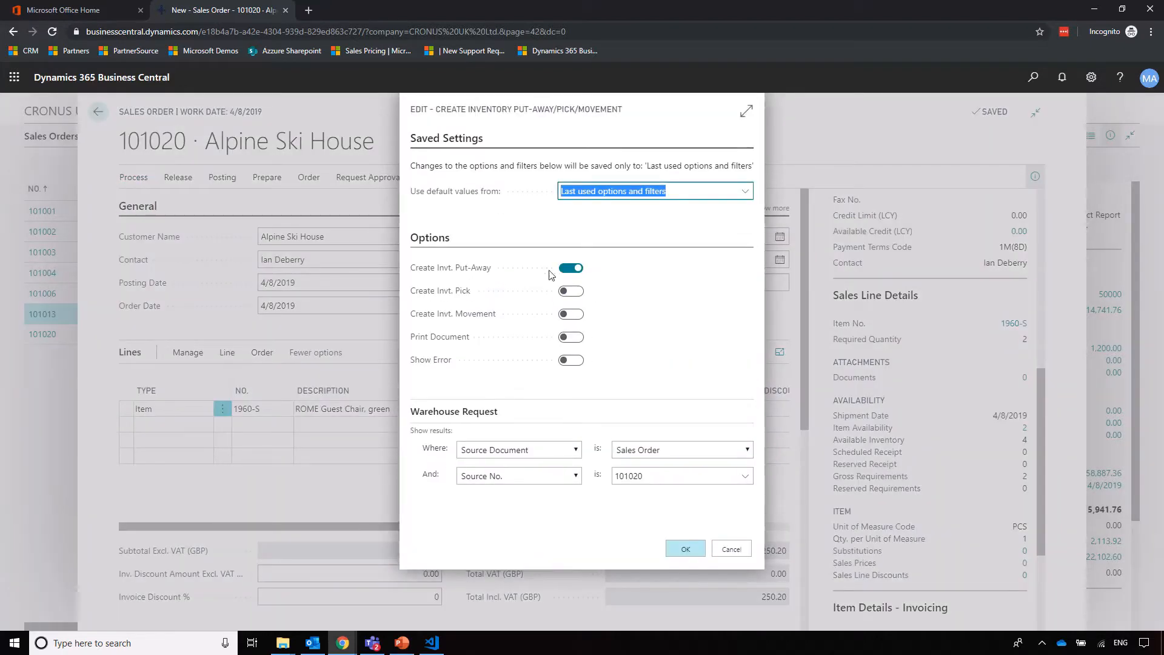
Create an inventory pick for the released sales order, with the put-away option off and the pick option on, and return to the home page.
click(567, 268)
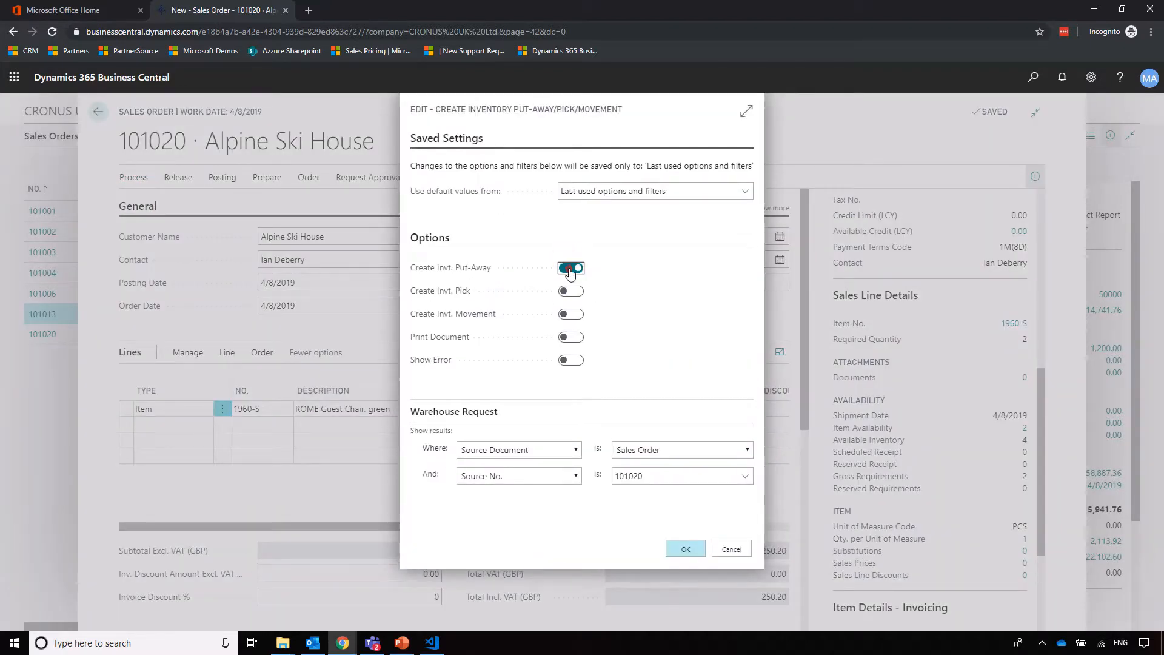
click(570, 268)
click(570, 290)
click(685, 548)
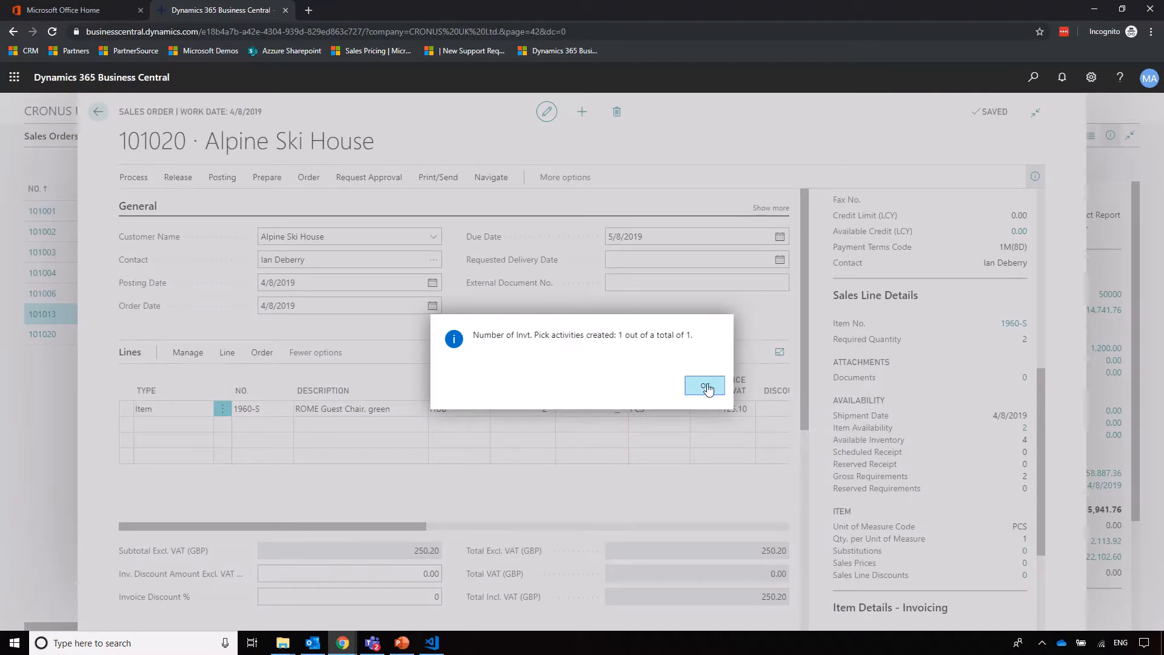
click(703, 385)
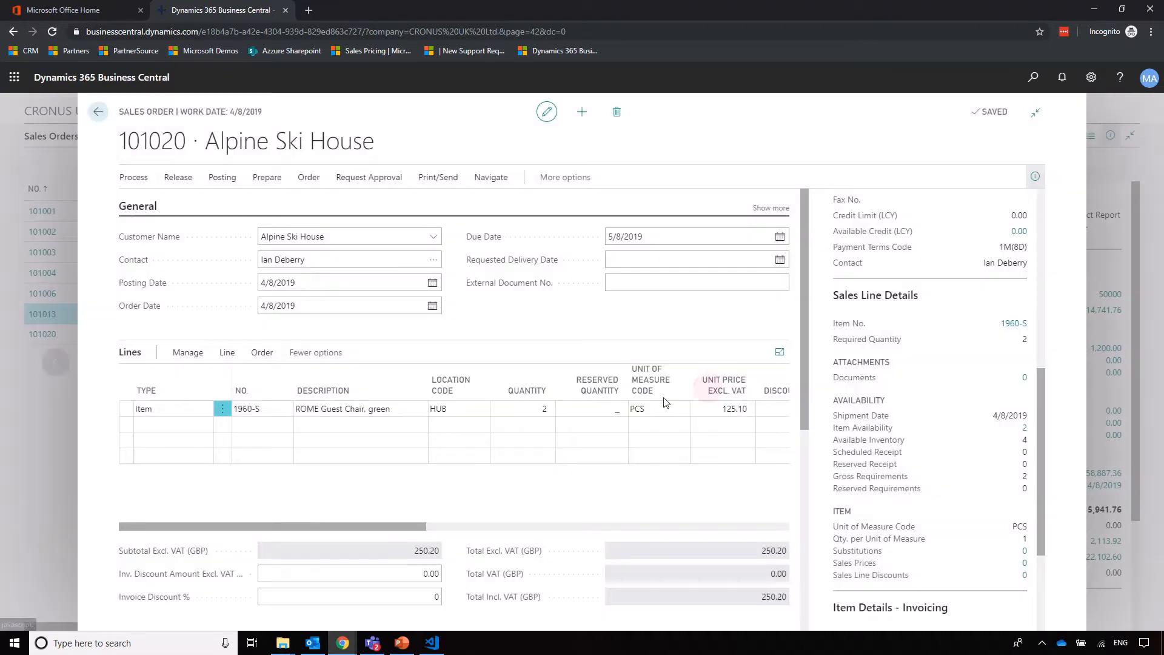
key(Escape)
key(Escape)
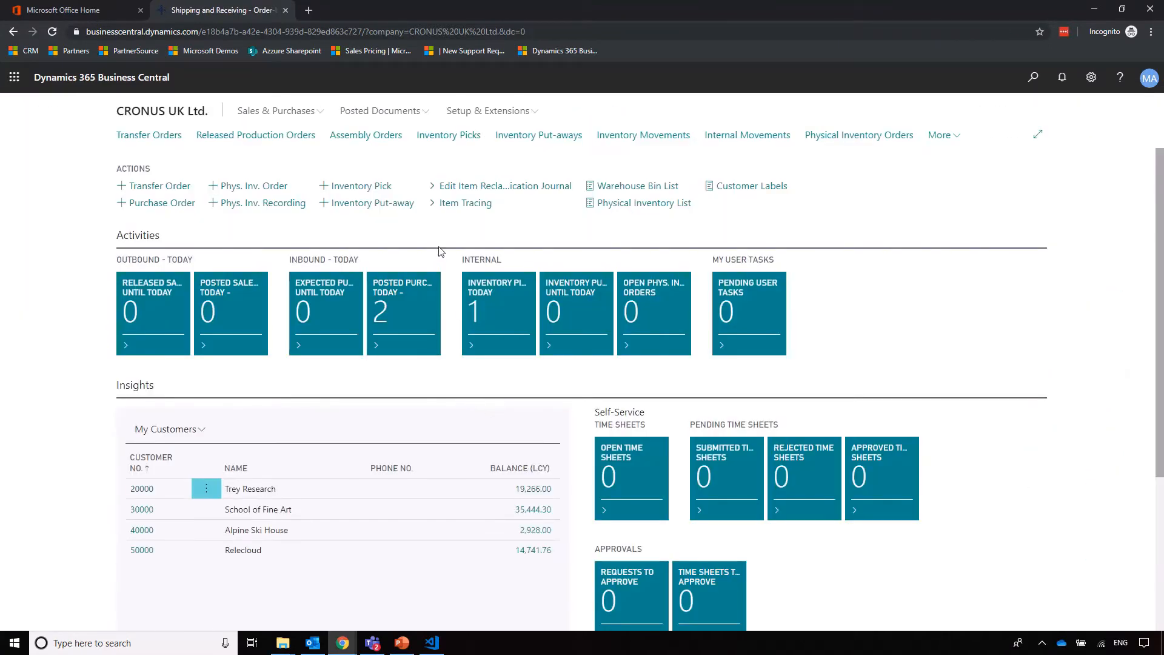
Open today's inventory pick for Alpine Ski House and set the ROME Guest Chair line's quantity to handle to 2.
click(471, 315)
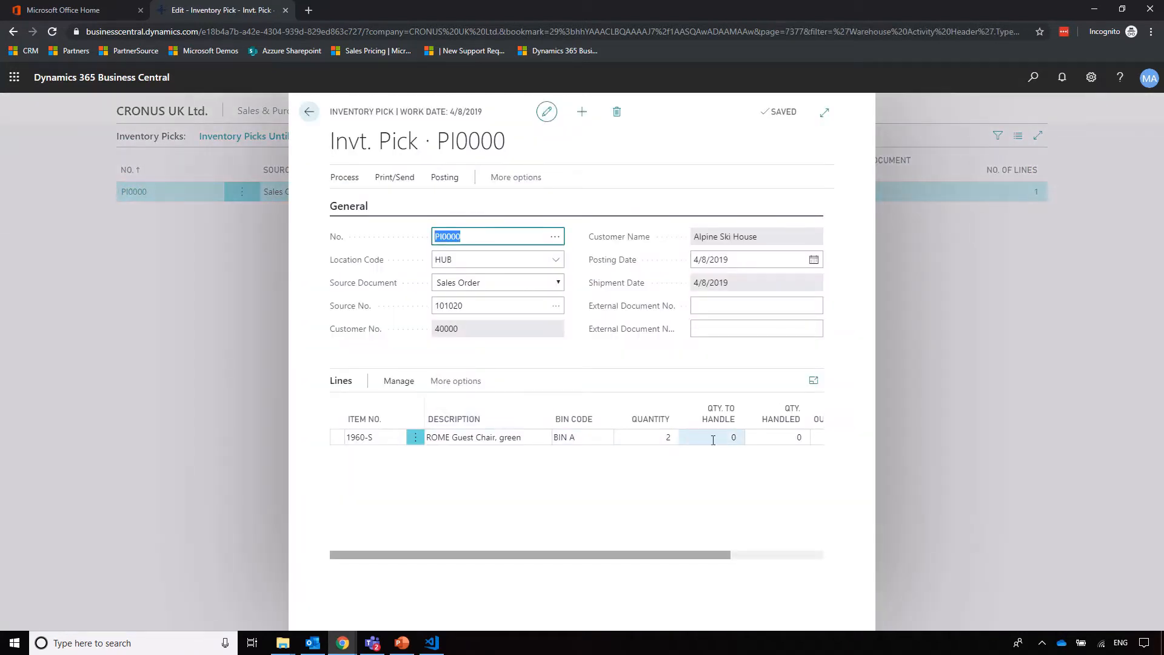
click(714, 438)
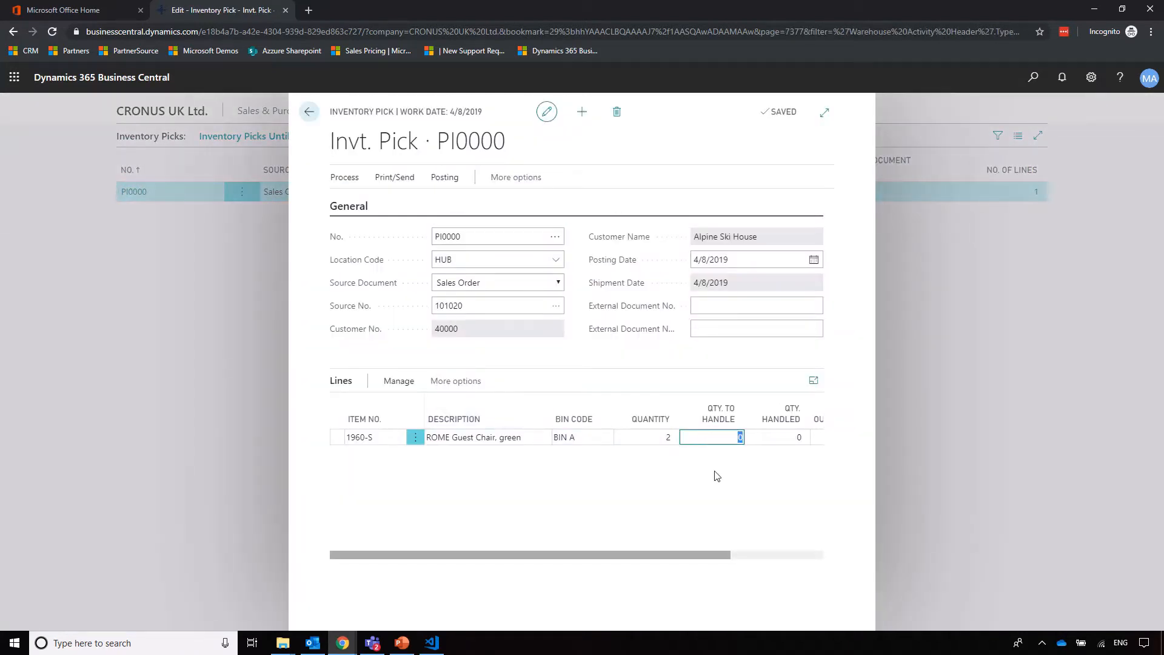
text(2)
key(Tab)
Post the inventory pick with the Ship and Invoice option and close it.
click(445, 177)
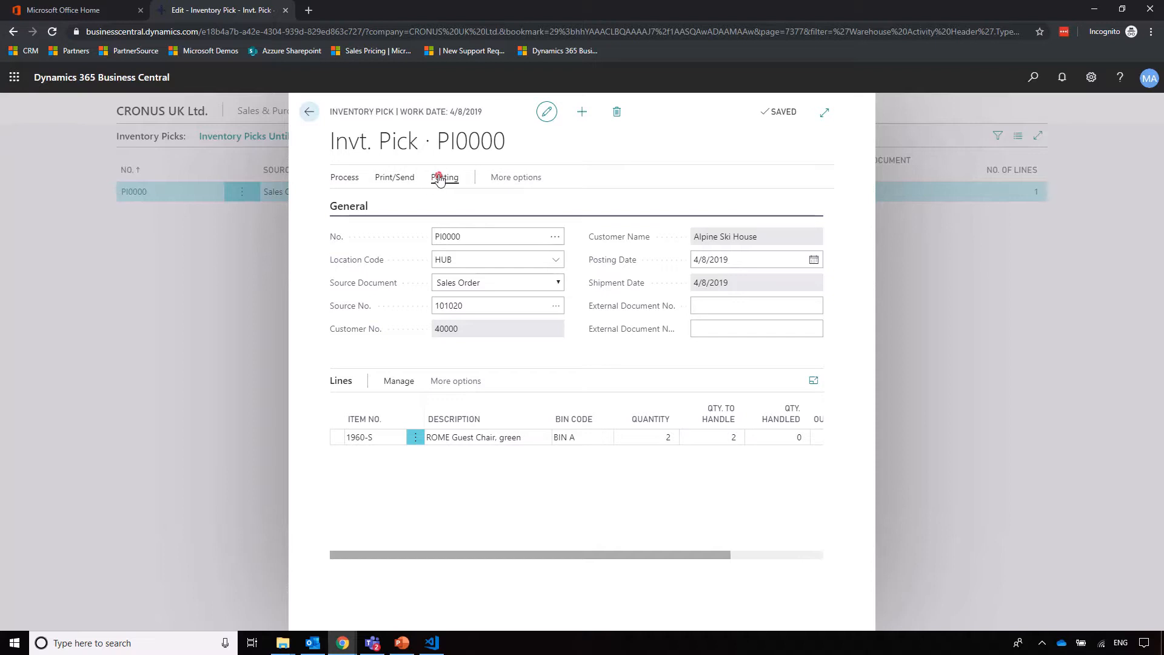
click(357, 200)
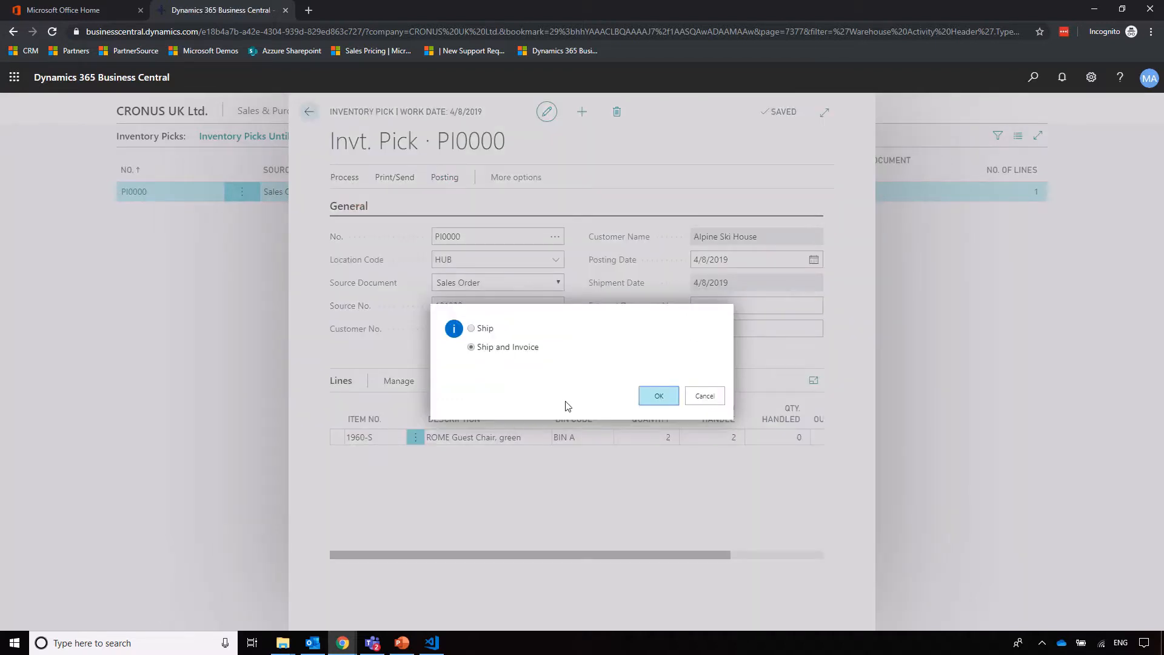
click(658, 395)
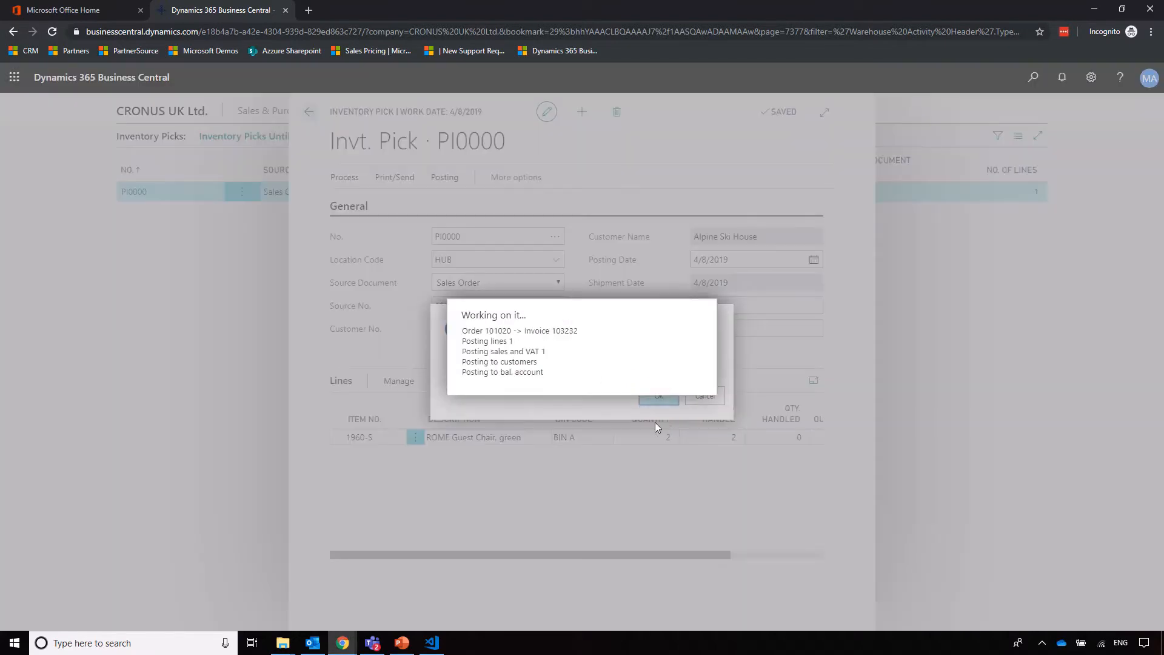
key(Escape)
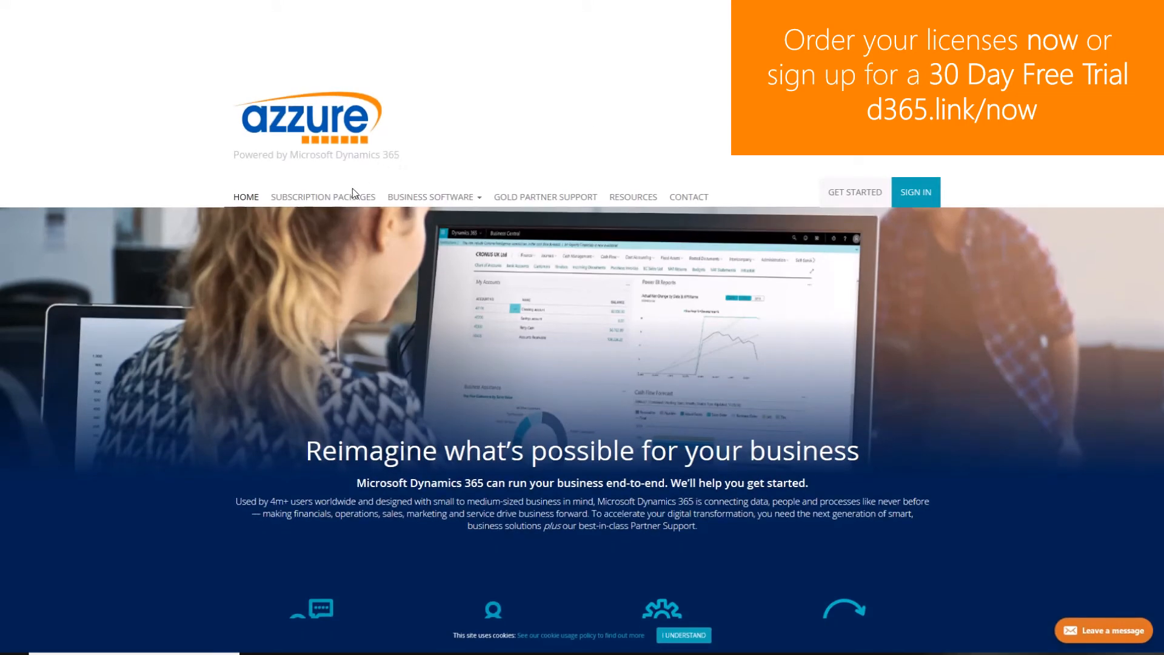
On the Azzure website, view the Business Central [Premium] subscription package and examine its sign-up or sign-in options.
click(349, 200)
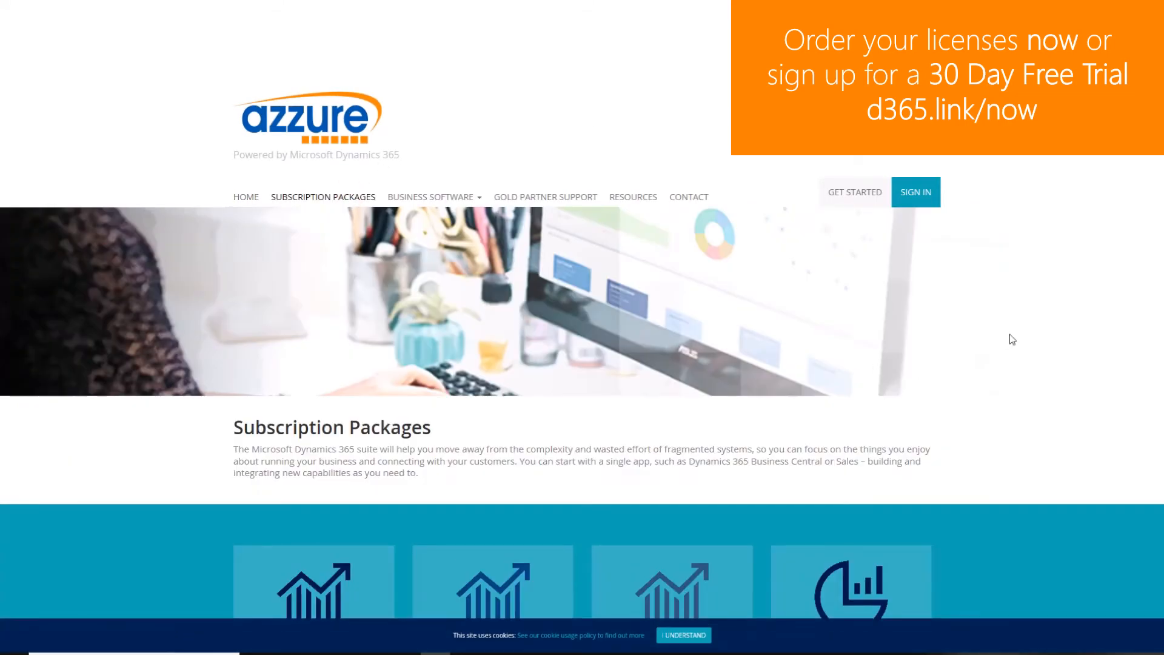
scroll(1012, 339, down, 4)
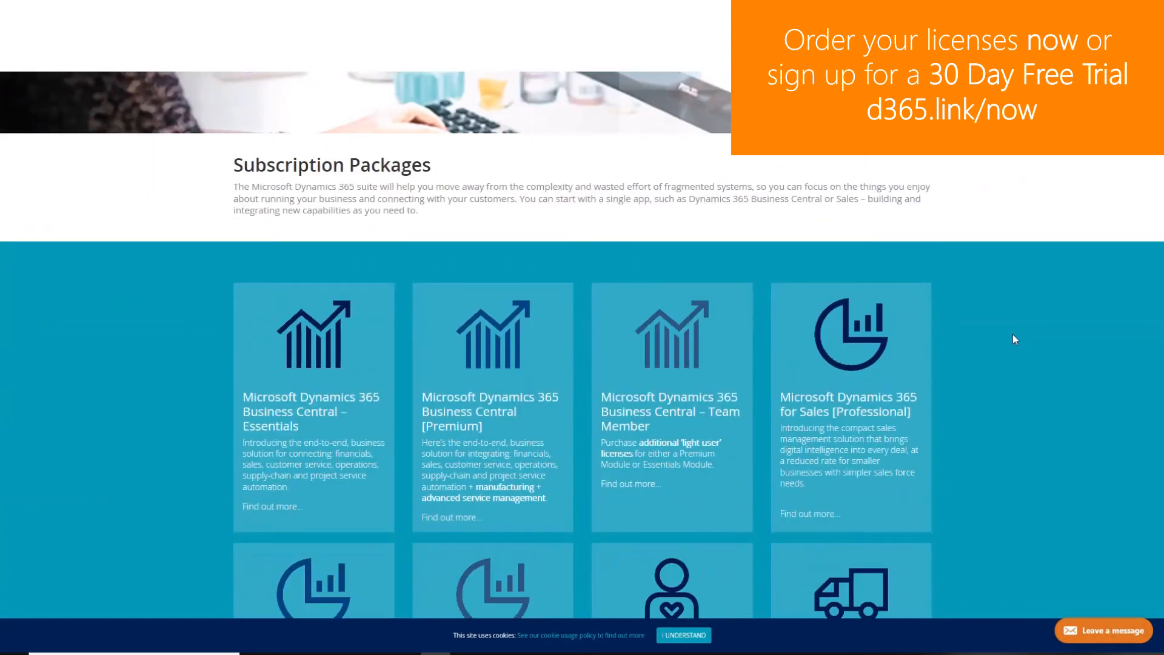
click(513, 361)
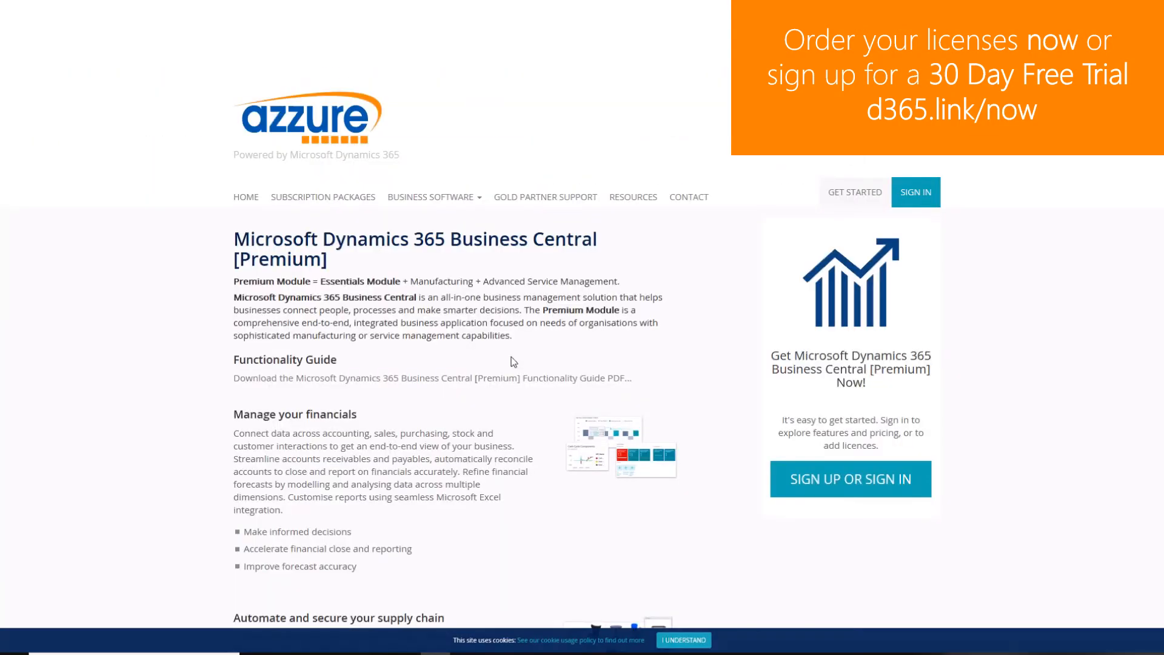
scroll(728, 524, down, 1)
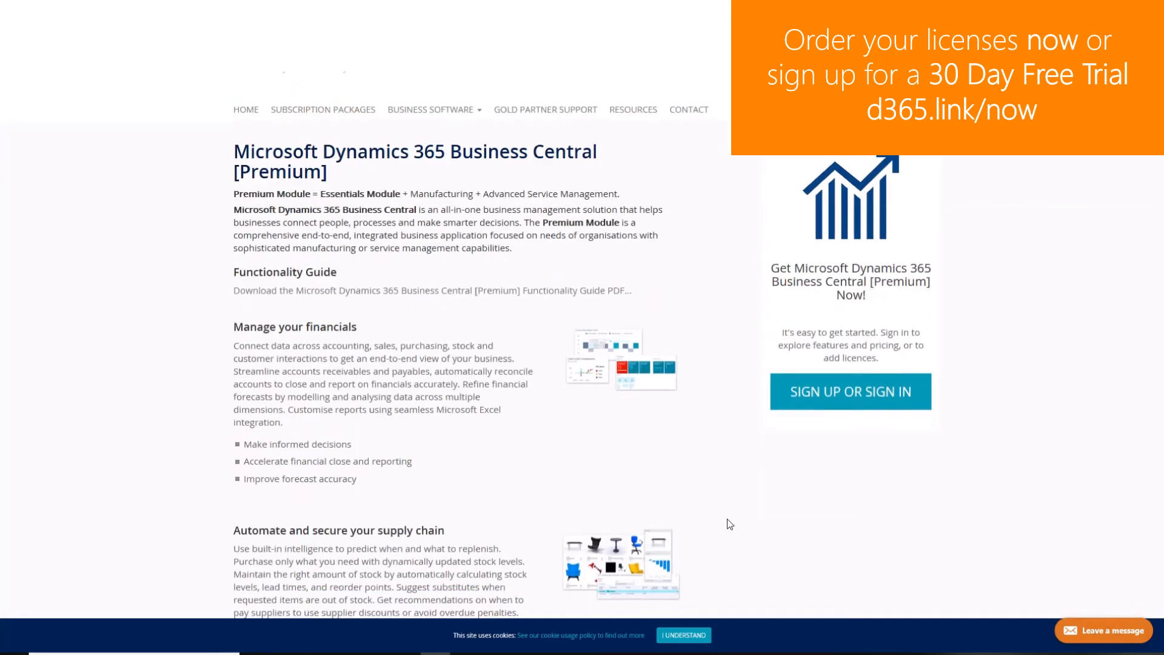
click(851, 391)
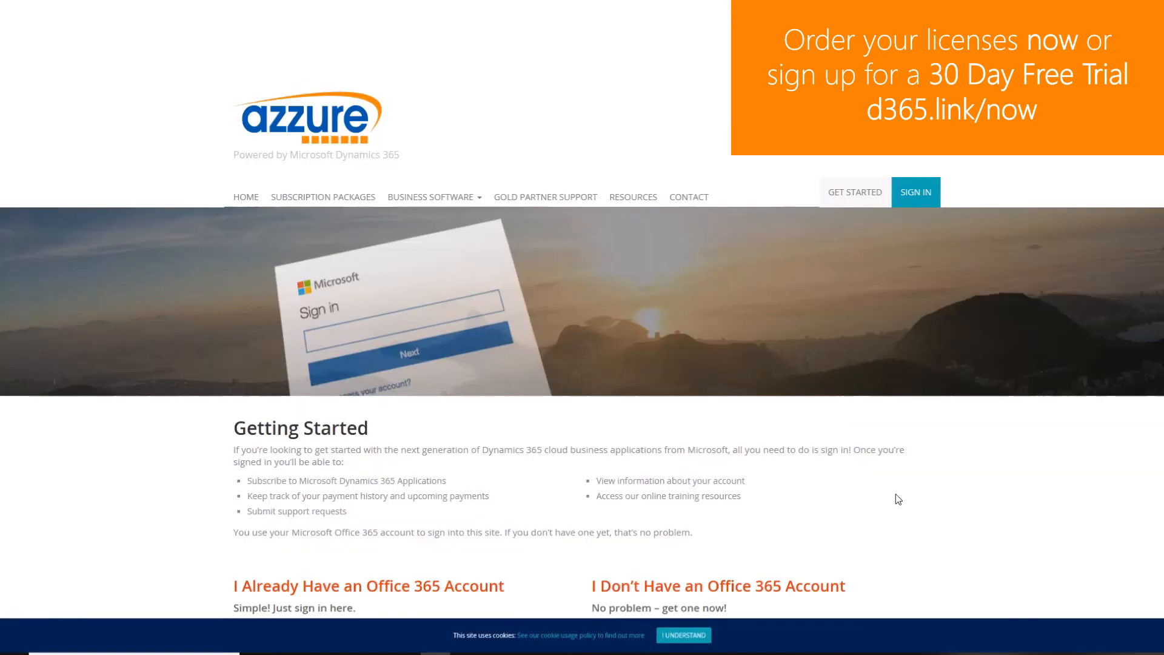
scroll(909, 489, down, 2)
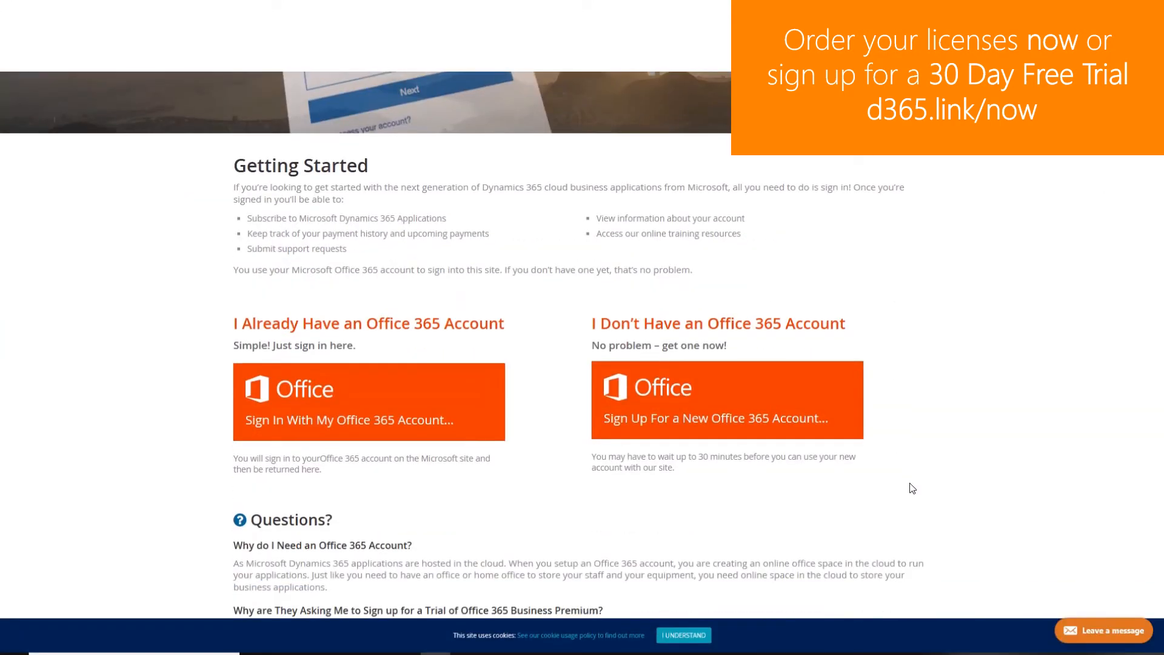